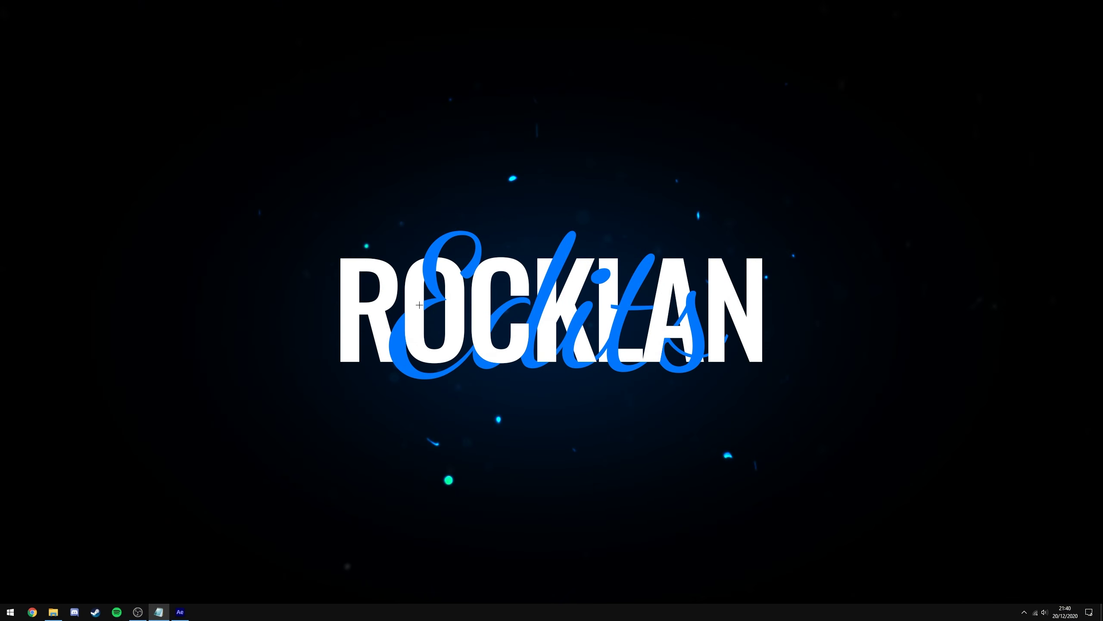
Switch to After Effects and set up a new composition 2560 px wide by 1440 px high at 60 frames per second
left_click(179, 612)
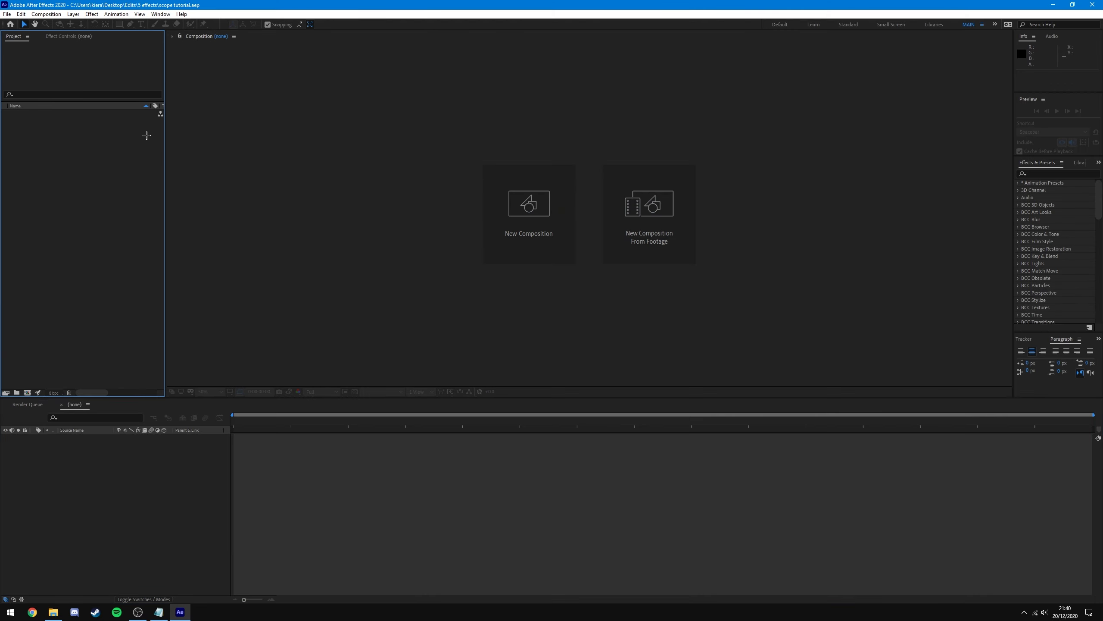
left_click(528, 224)
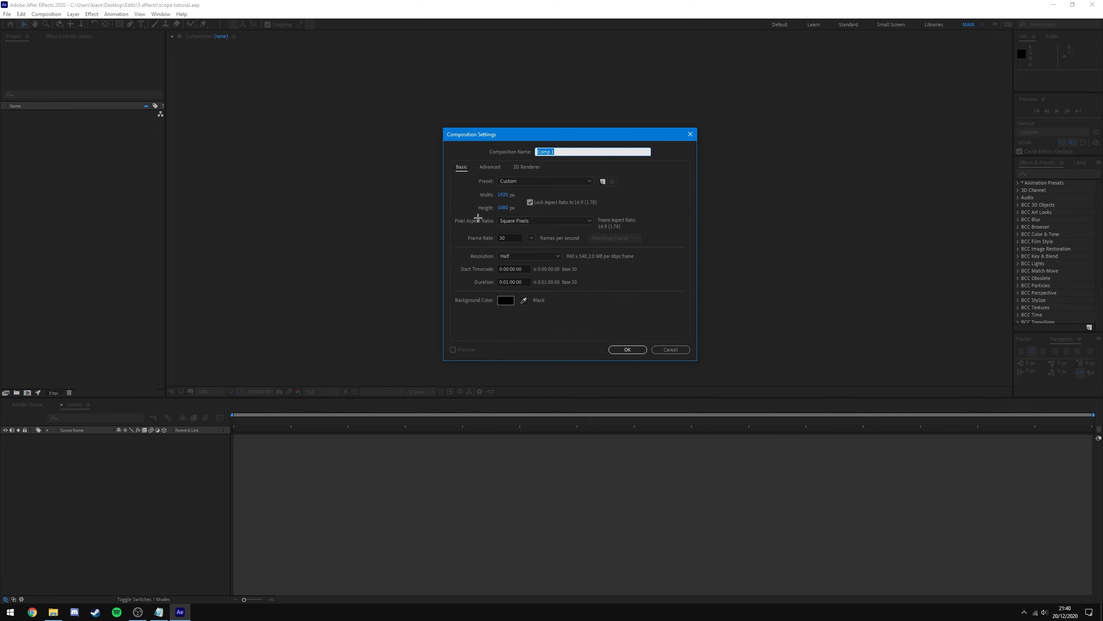
left_click(505, 194)
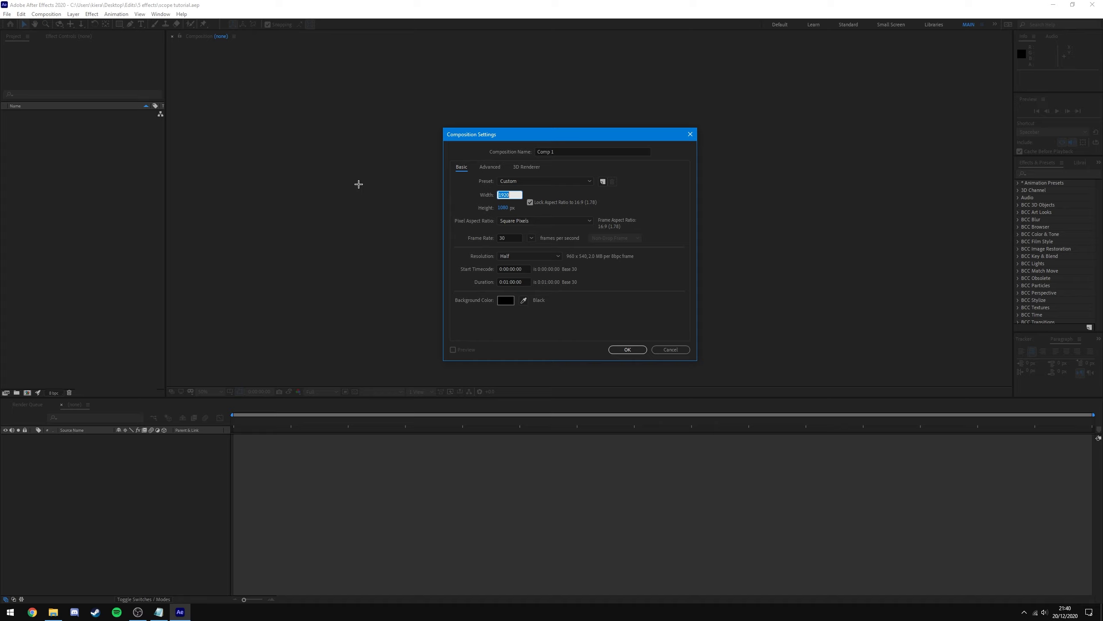
type("2560")
key("Return")
left_click(500, 241)
left_click(478, 227)
Accept black (000000) as the background color and create the composition
left_click(505, 300)
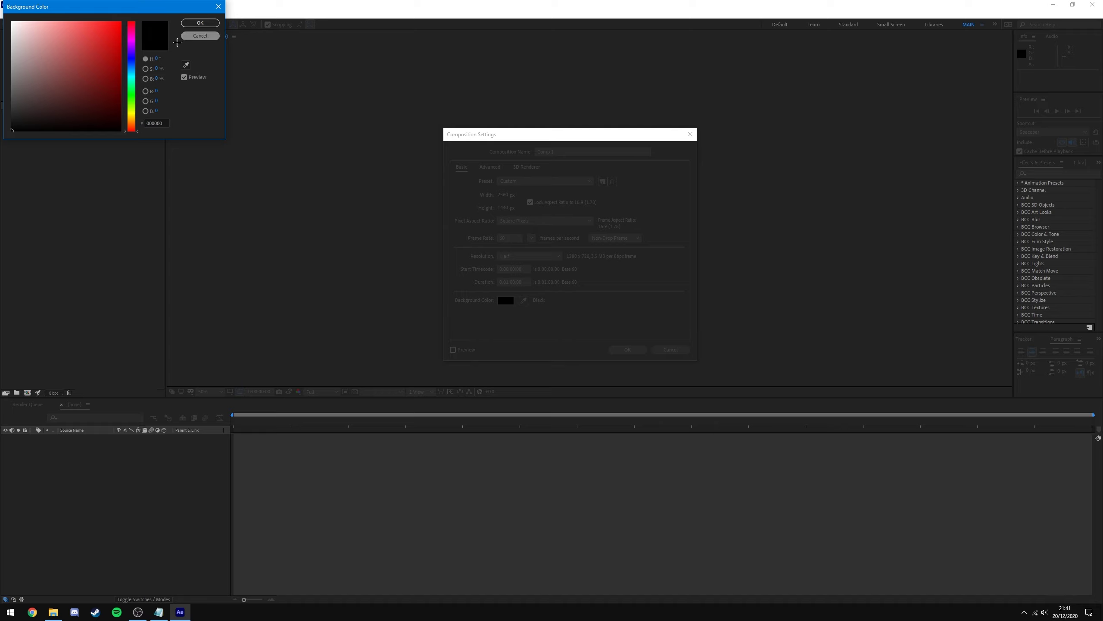
left_click(163, 123)
left_click(166, 124)
left_click_drag(166, 124, 104, 126)
left_click(105, 126)
left_click(200, 22)
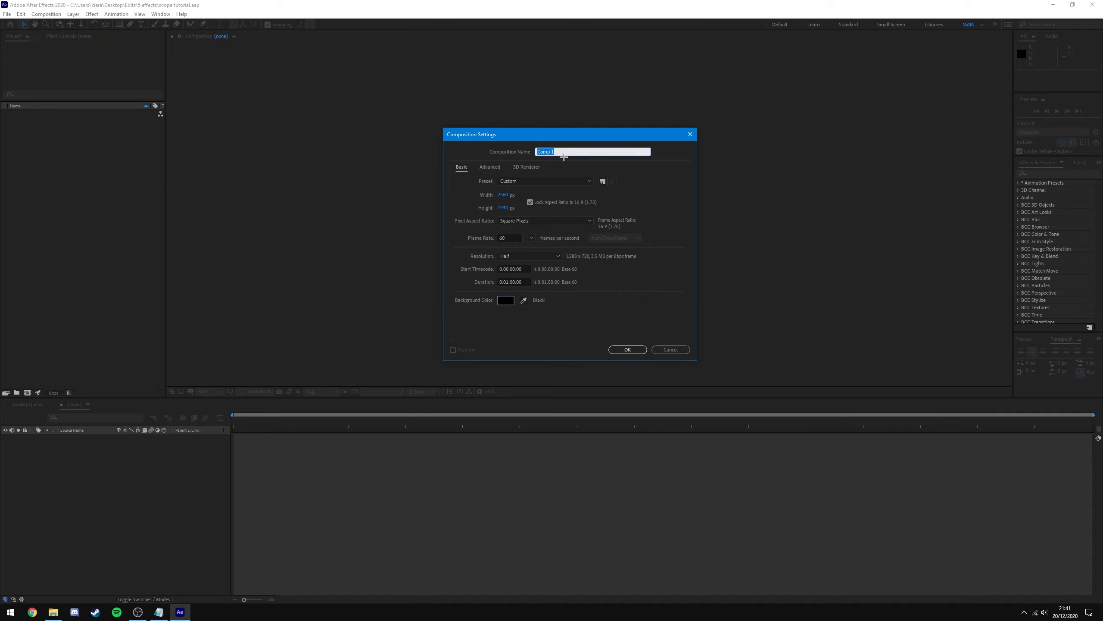
left_click(628, 349)
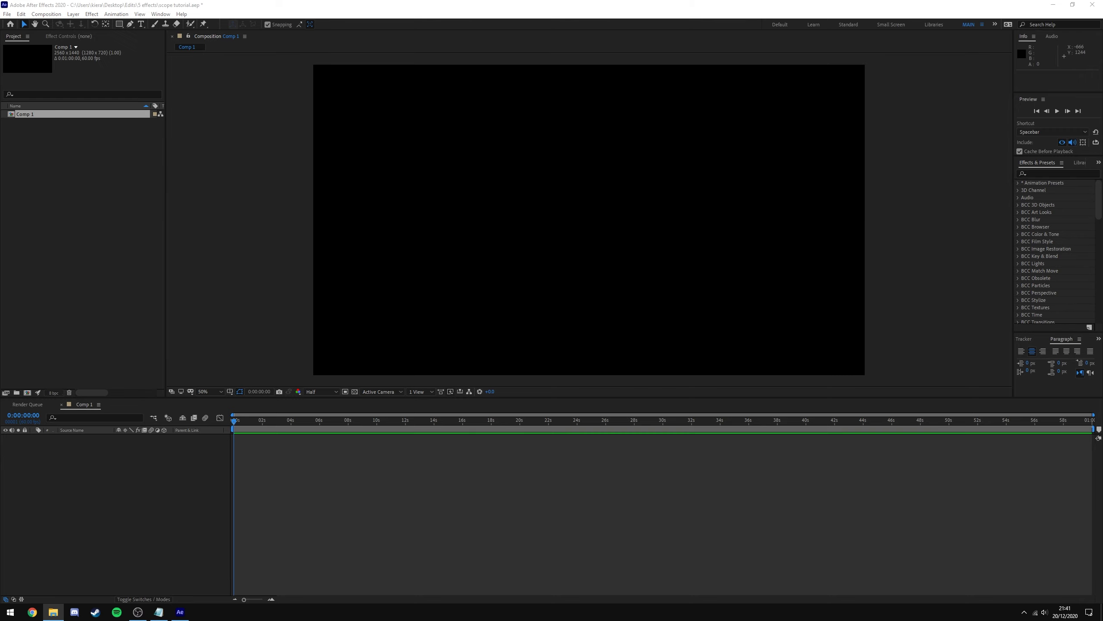
Import scope clip.mp4 into the project and add it to the Comp 1 timeline
left_click_drag(0, 378, 122, 379)
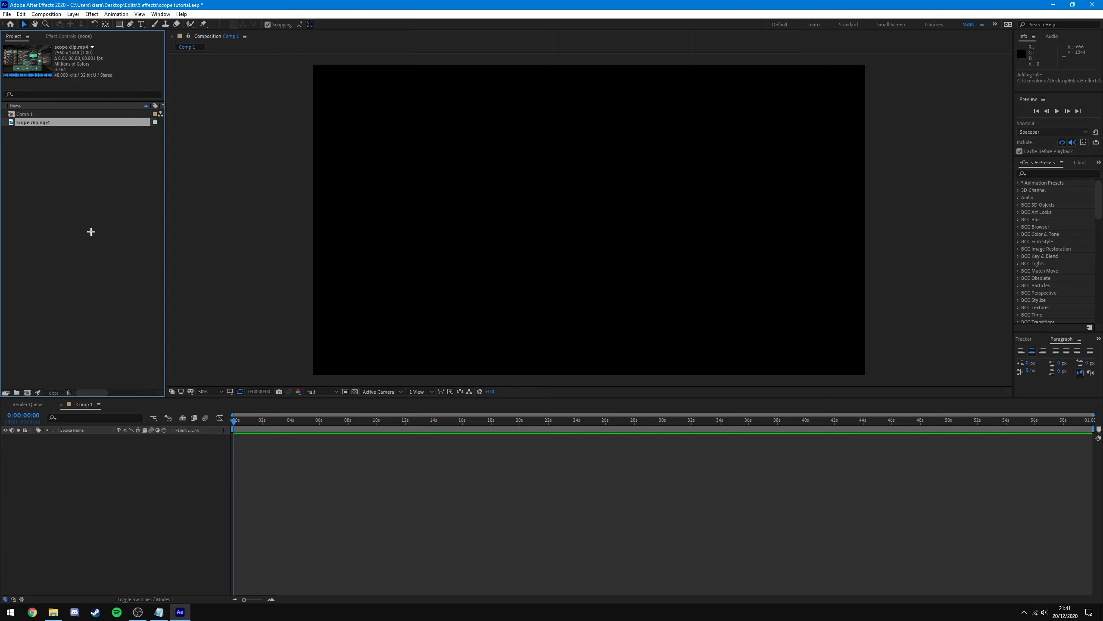
left_click_drag(46, 123, 52, 534)
Trim the clip's start at 0:00:52:07 and shift the trimmed clip to the beginning of the composition
left_click_drag(235, 421, 980, 477)
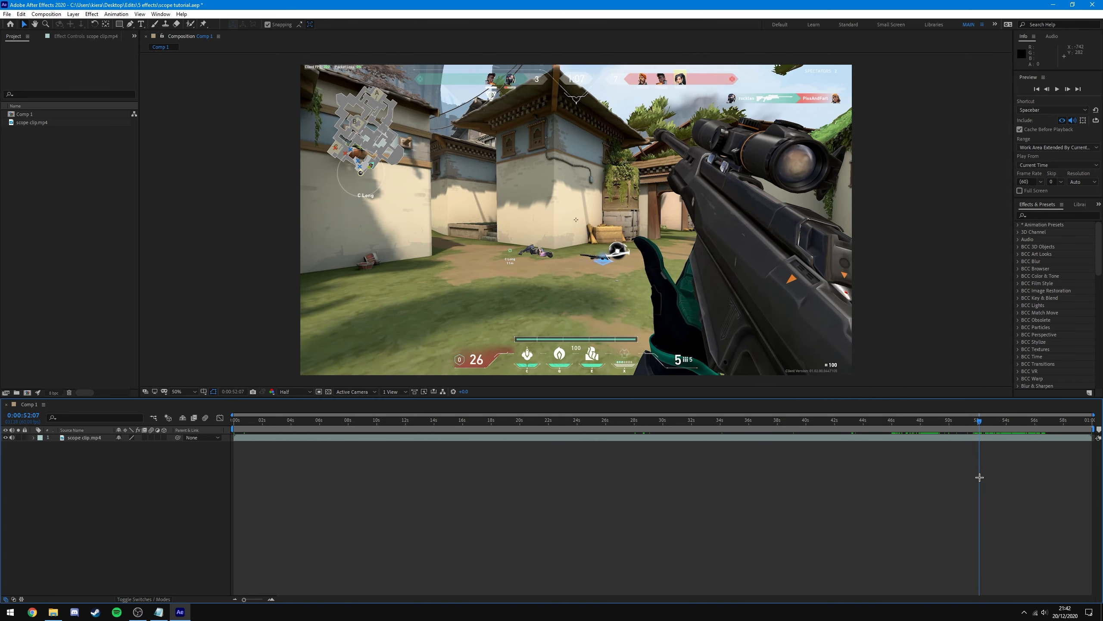
left_click(1012, 438)
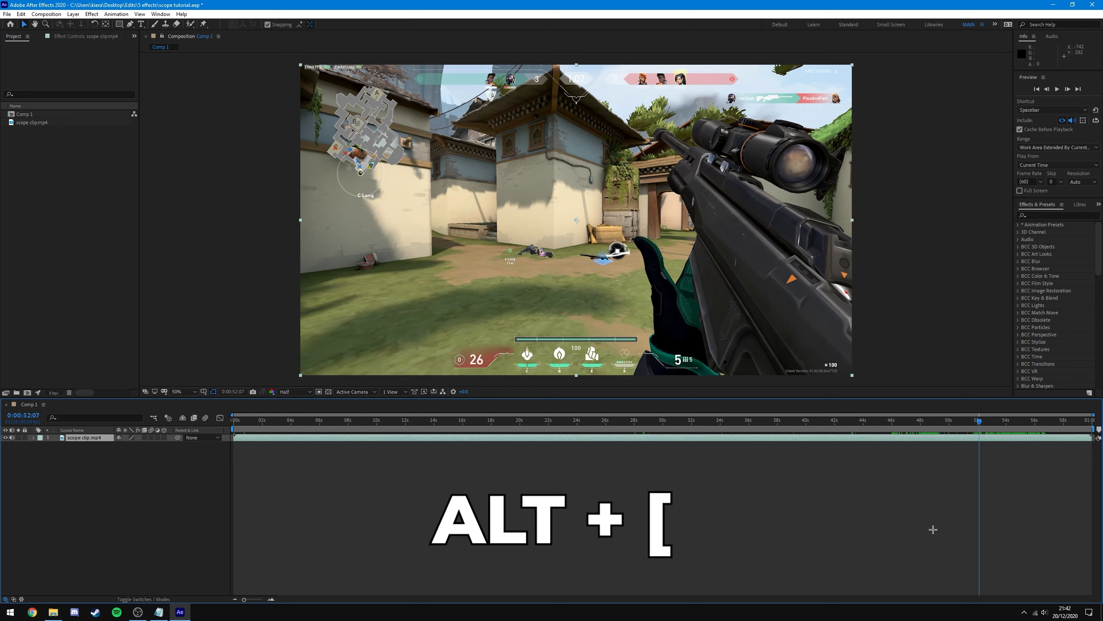
key("alt+bracketleft")
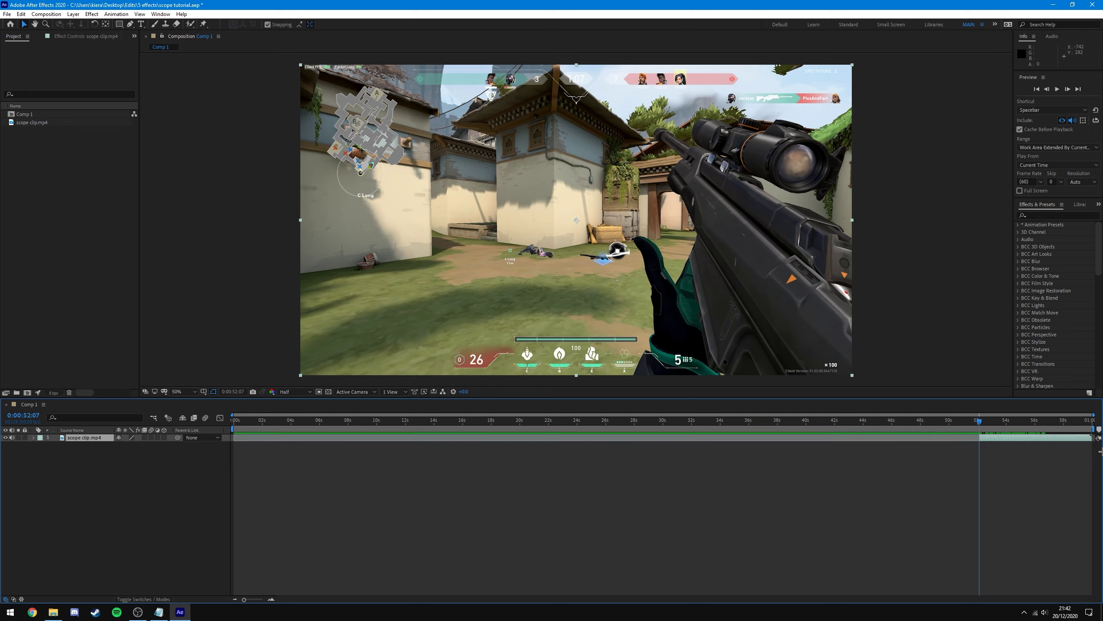
left_click_drag(979, 420, 233, 420)
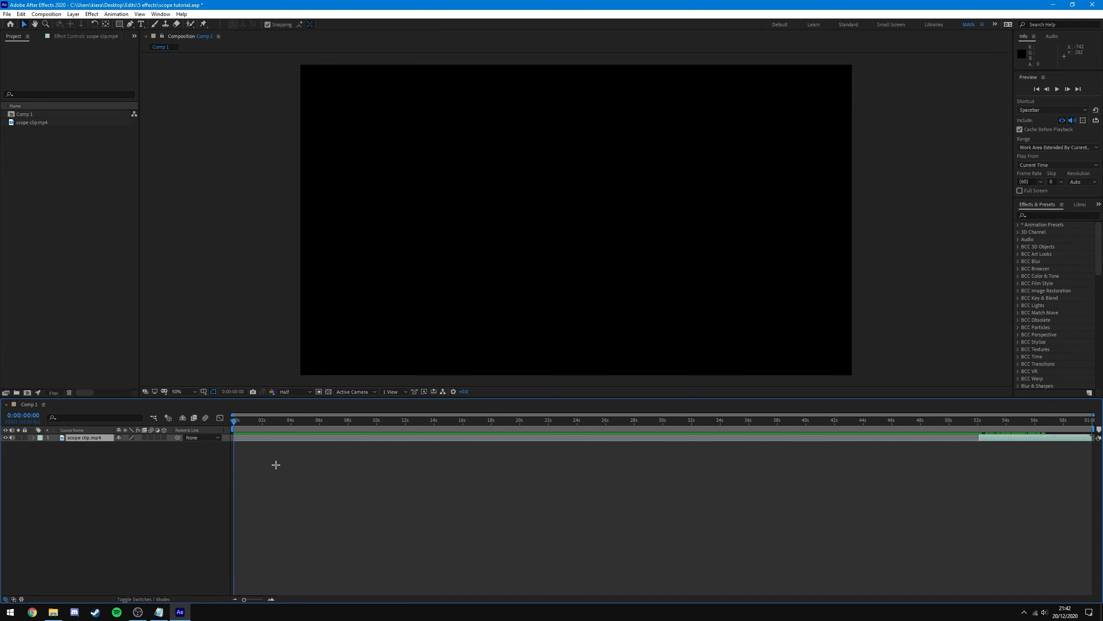
key("bracketleft")
Trim the clip's end at 0:00:06:12 and preview the trimmed clip from the beginning
left_click_drag(234, 413, 323, 437)
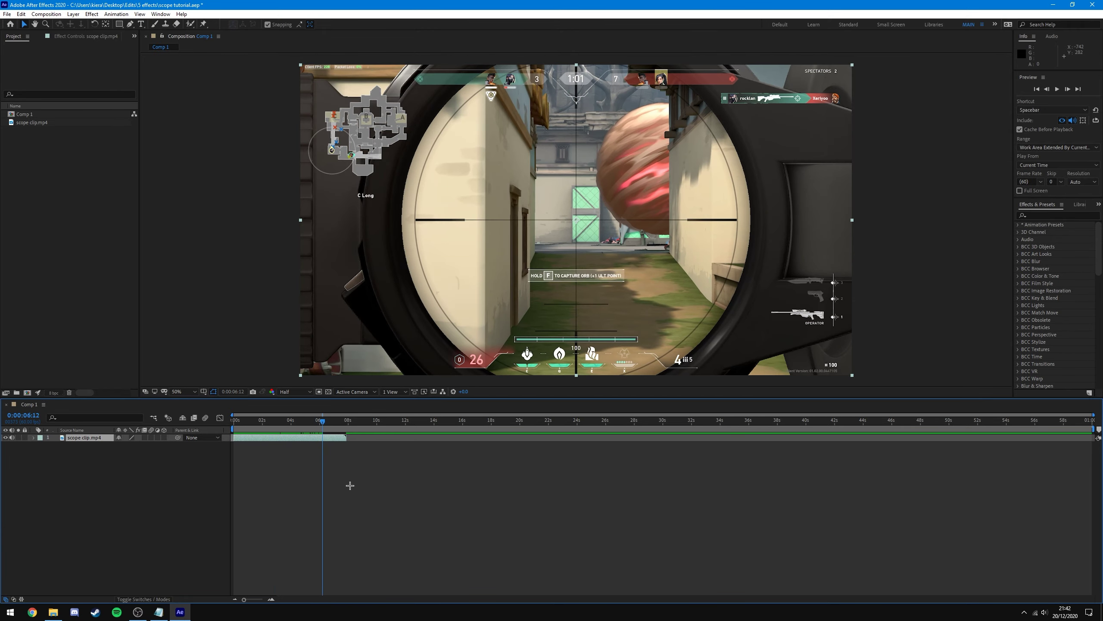
key("alt+bracketright")
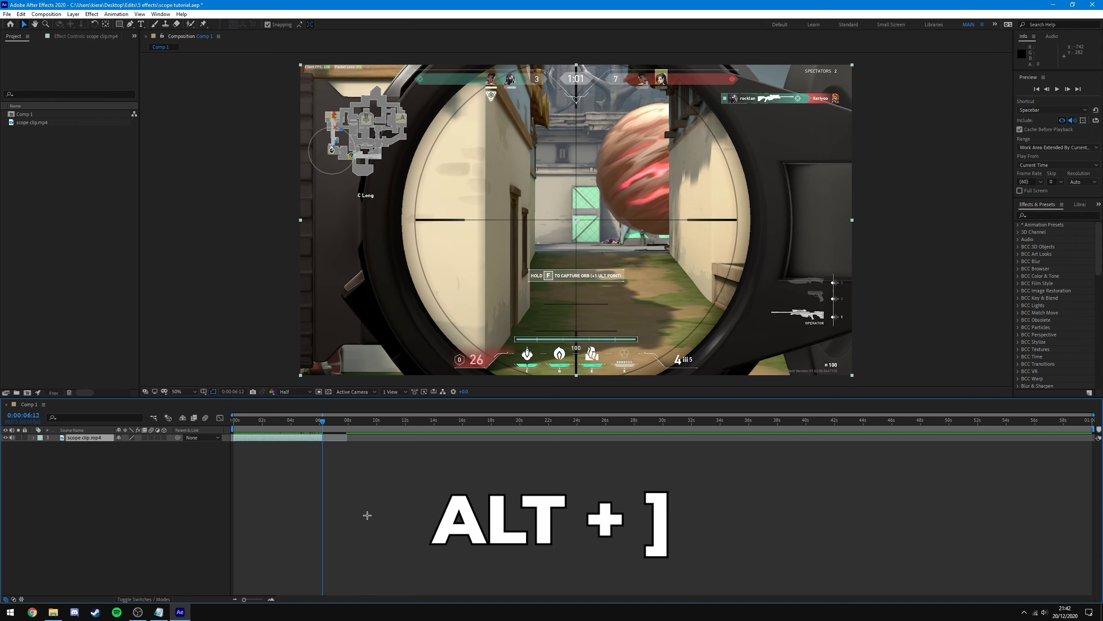
key("Home")
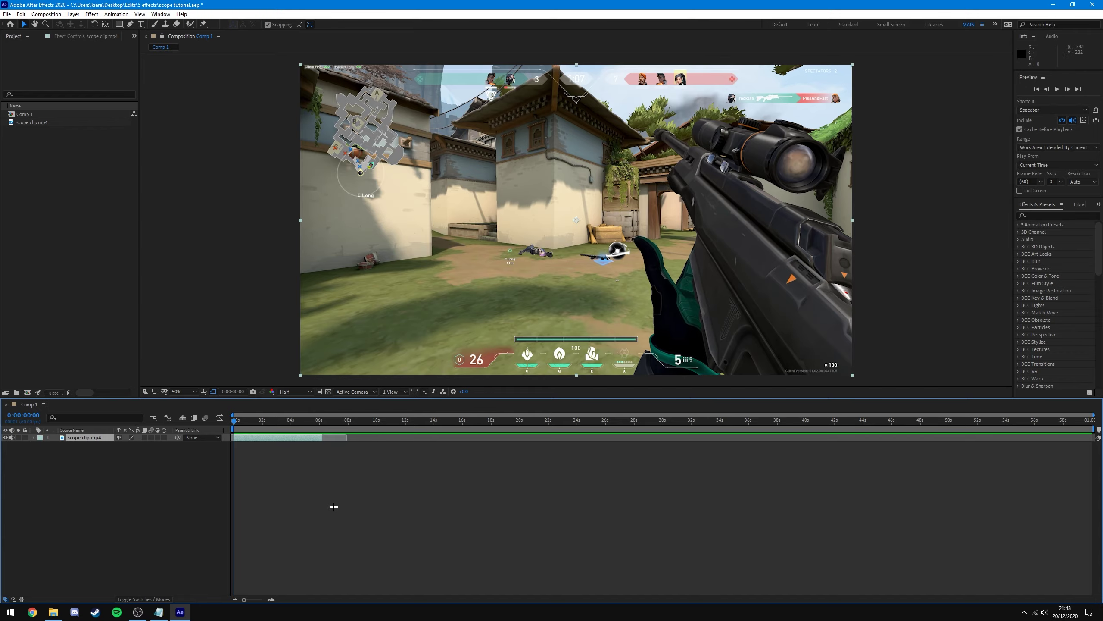
key("space")
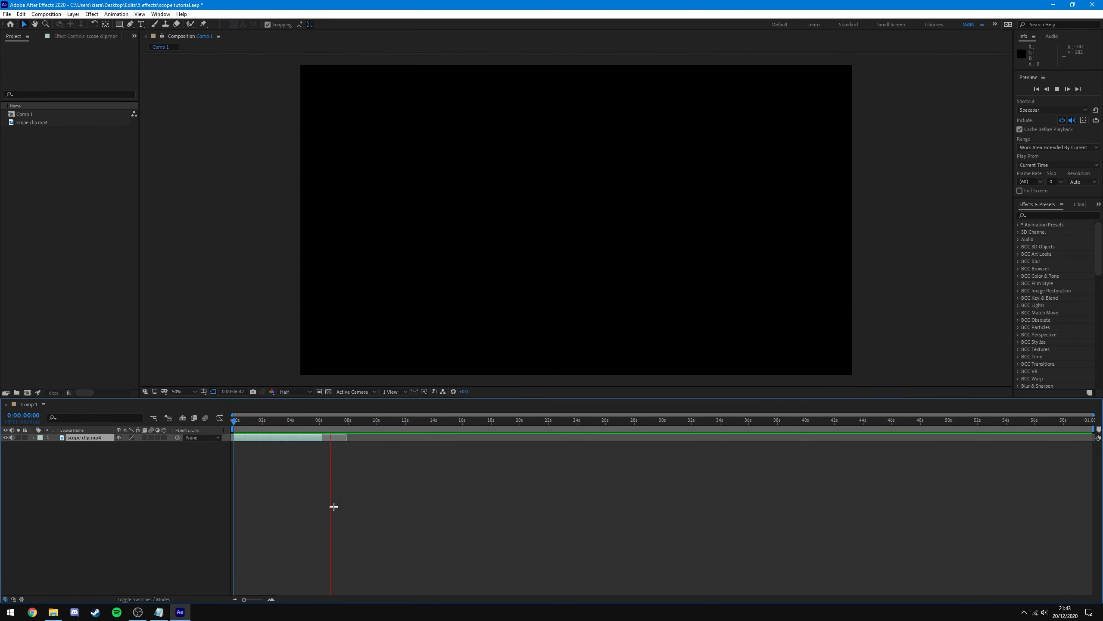
key("space")
left_click_drag(334, 421, 278, 440)
key("Home")
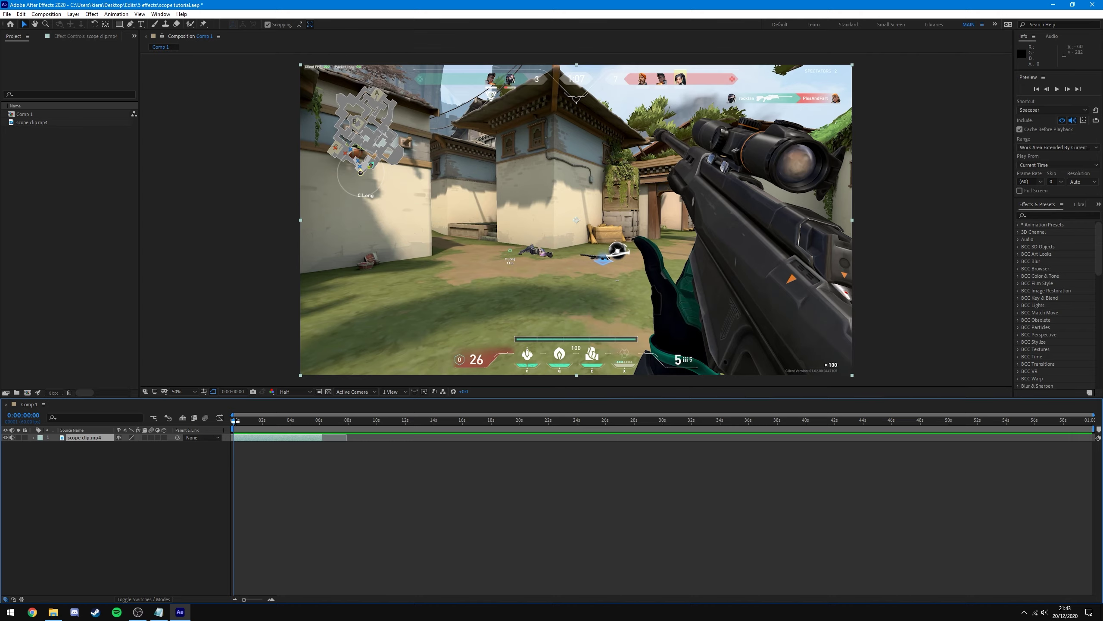
Find the first frame where the scope is fully raised and split the clip there, at 0:00:01:52
left_click_drag(234, 421, 257, 431)
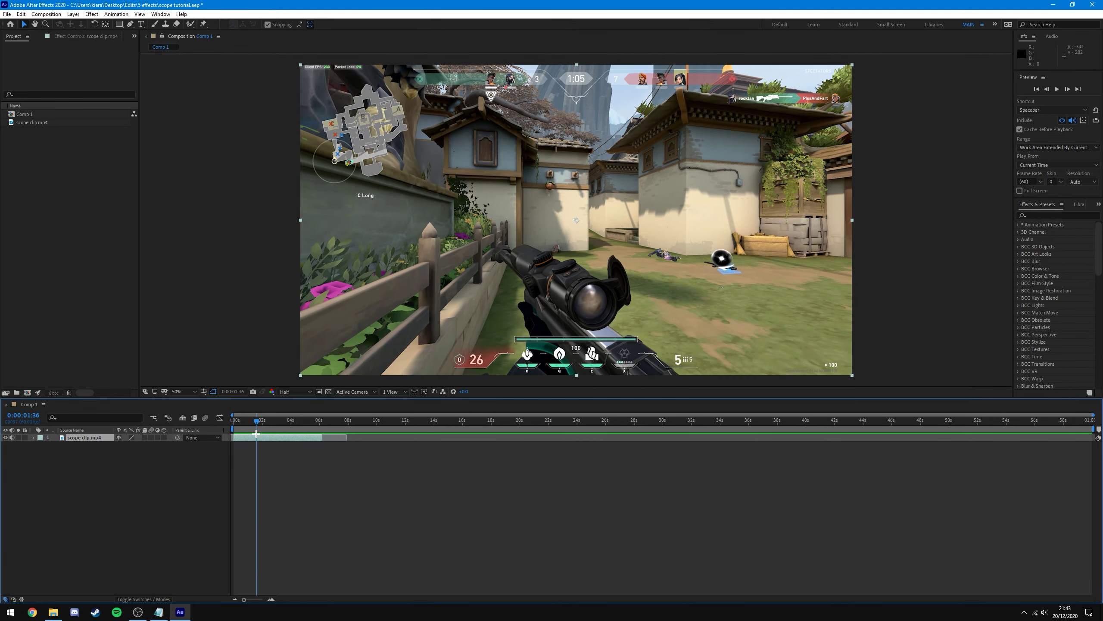
left_click_drag(256, 434, 258, 433)
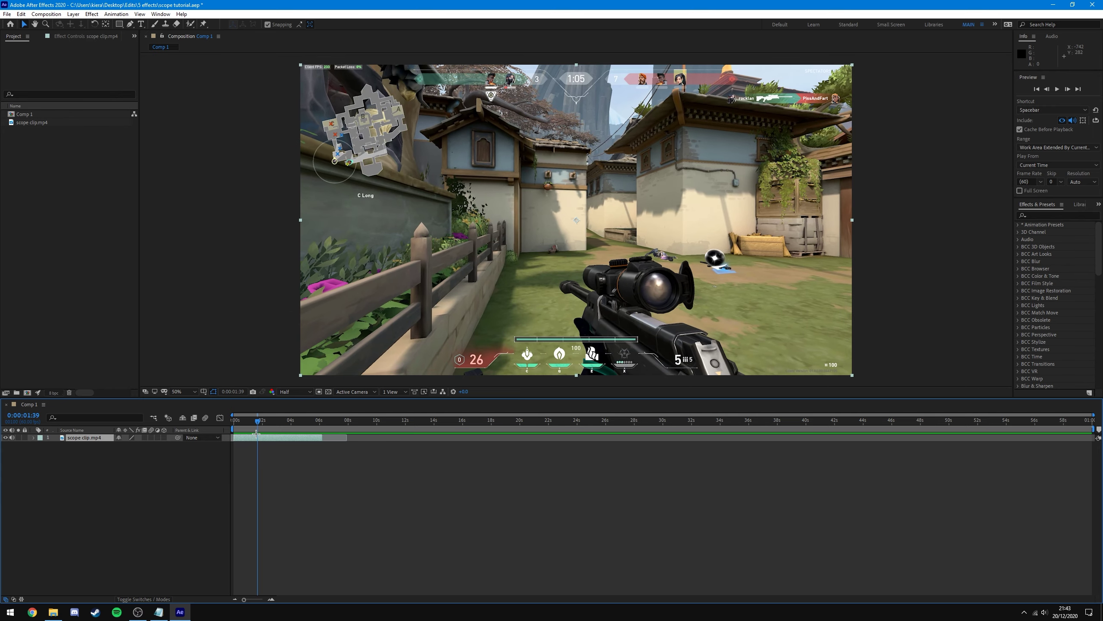
key("Page_Down")
key("Page_Down")
key("Page_Down")
key("Page_Down")
key("Page_Down")
key("Page_Down")
key("Page_Down")
key("Page_Down")
key("Page_Down")
key("Page_Down")
key("Page_Down")
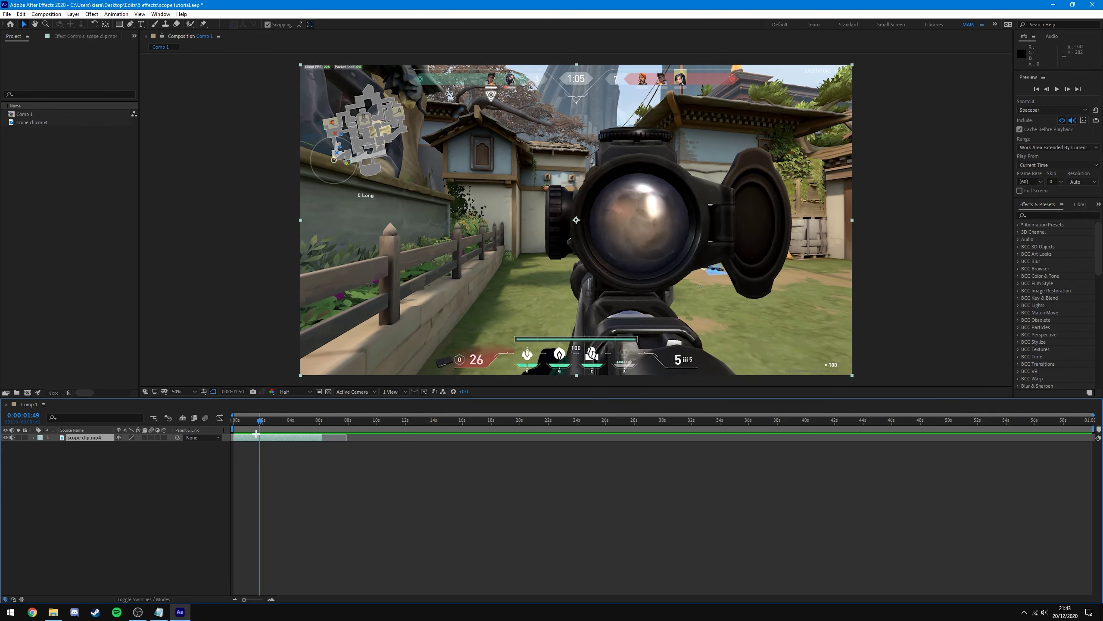
left_click_drag(257, 433, 256, 433)
key("Page_Up")
key("Page_Down")
key("Page_Up")
key("Page_Down")
key("Page_Up")
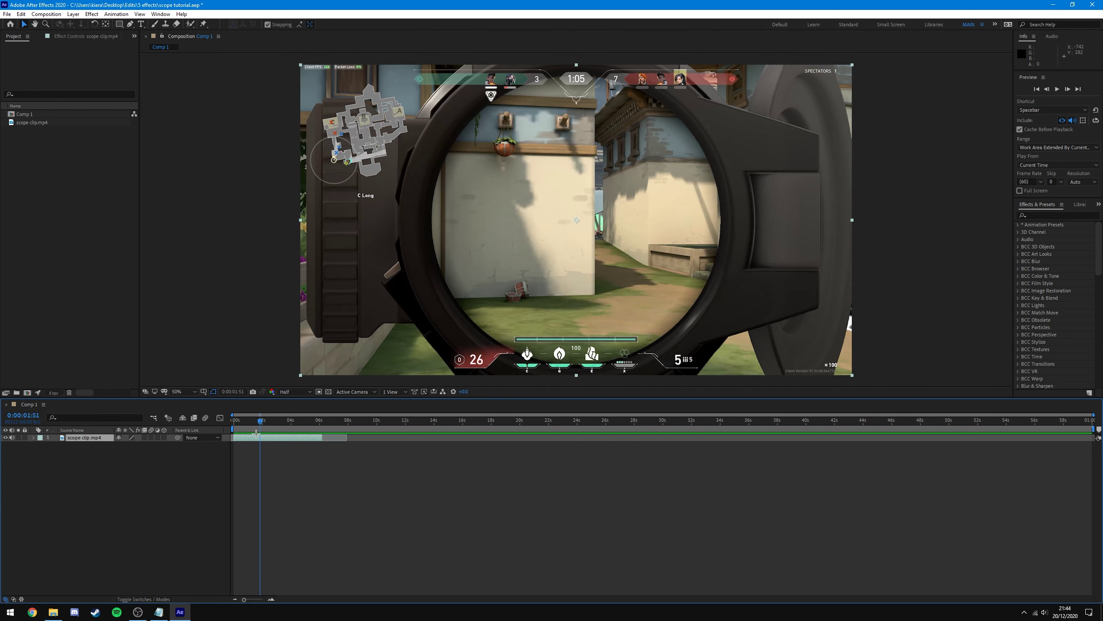
key("Page_Down")
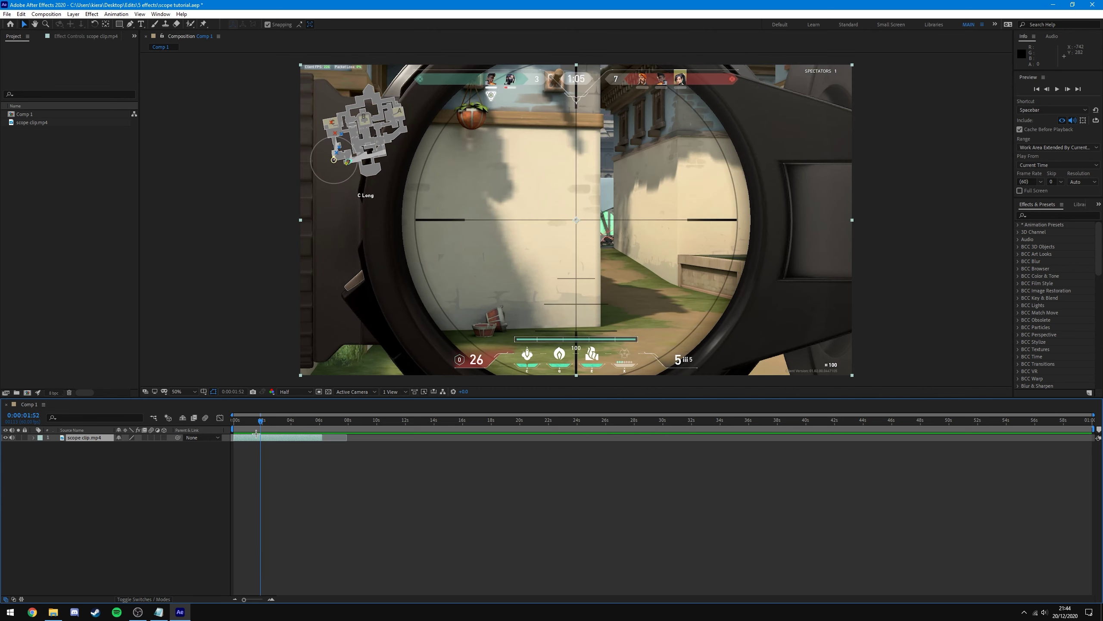
key("ctrl+shift+d")
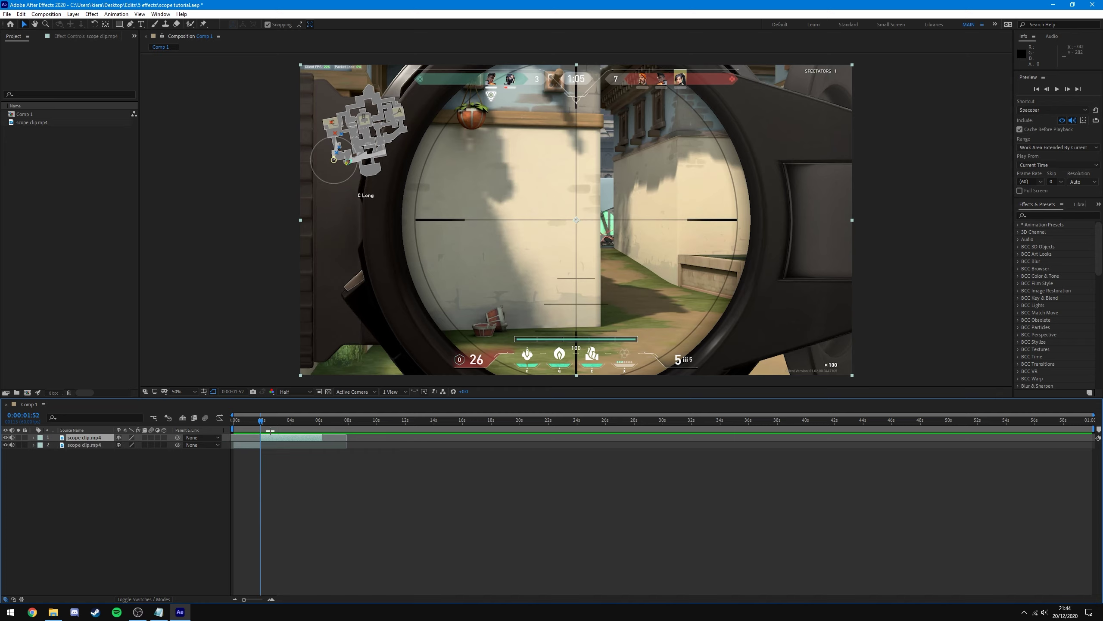
Split the scoped-in segment at 0:00:03:57, the first frame where the view is out of the scope
left_click(253, 445)
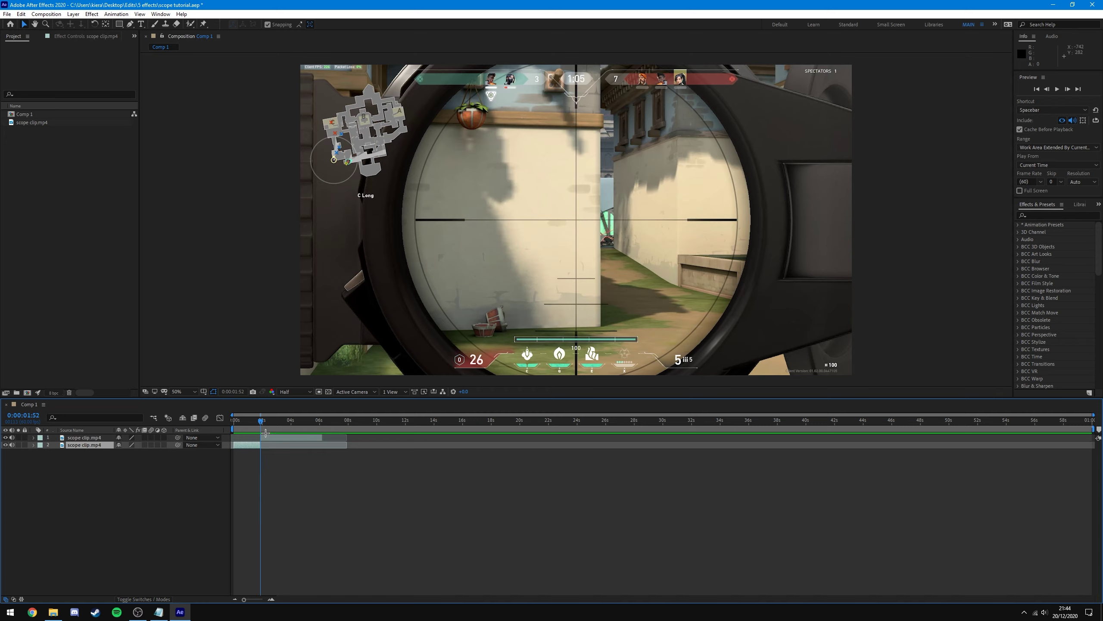
left_click_drag(261, 420, 292, 426)
key("Page_Up")
key("Page_Up")
key("Page_Up")
key("Page_Up")
key("Page_Up")
key("Page_Up")
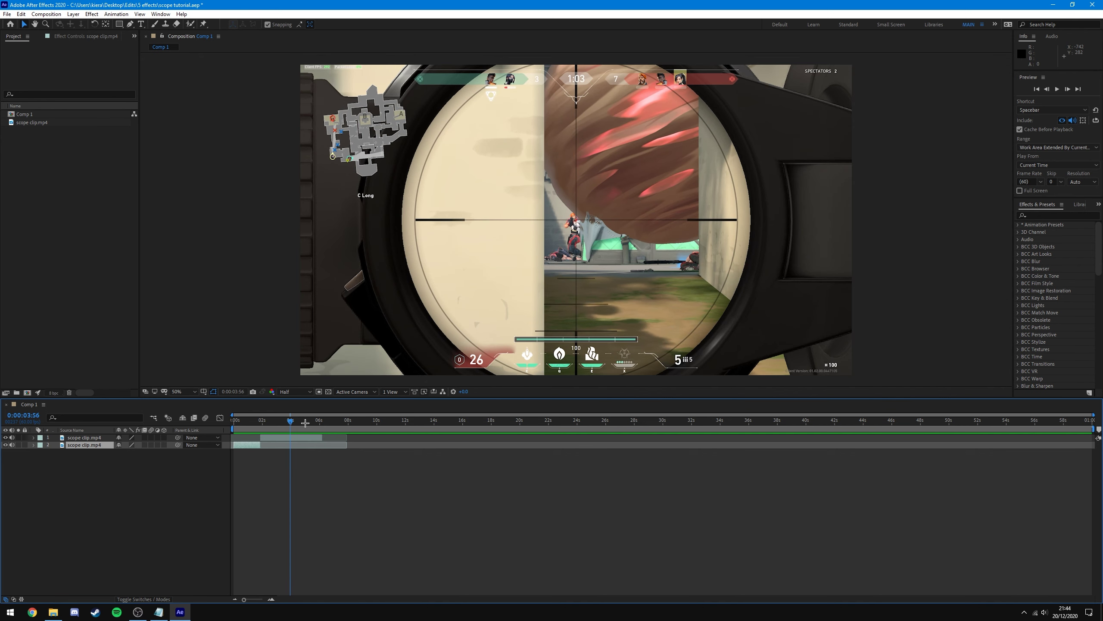
key("Page_Down")
left_click(299, 437)
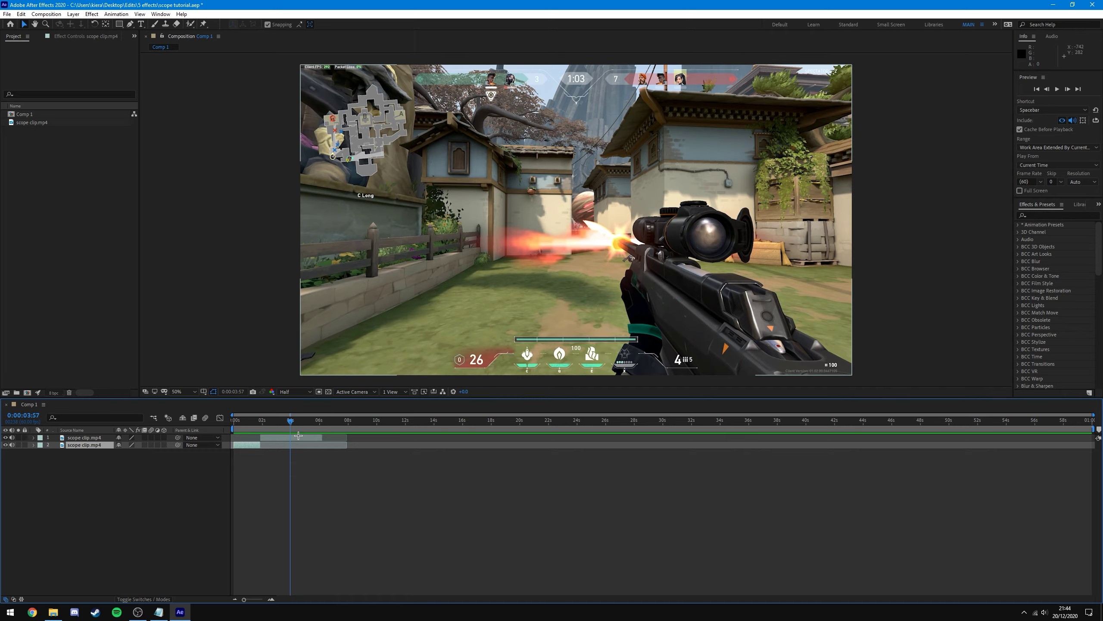
key("ctrl+shift+d")
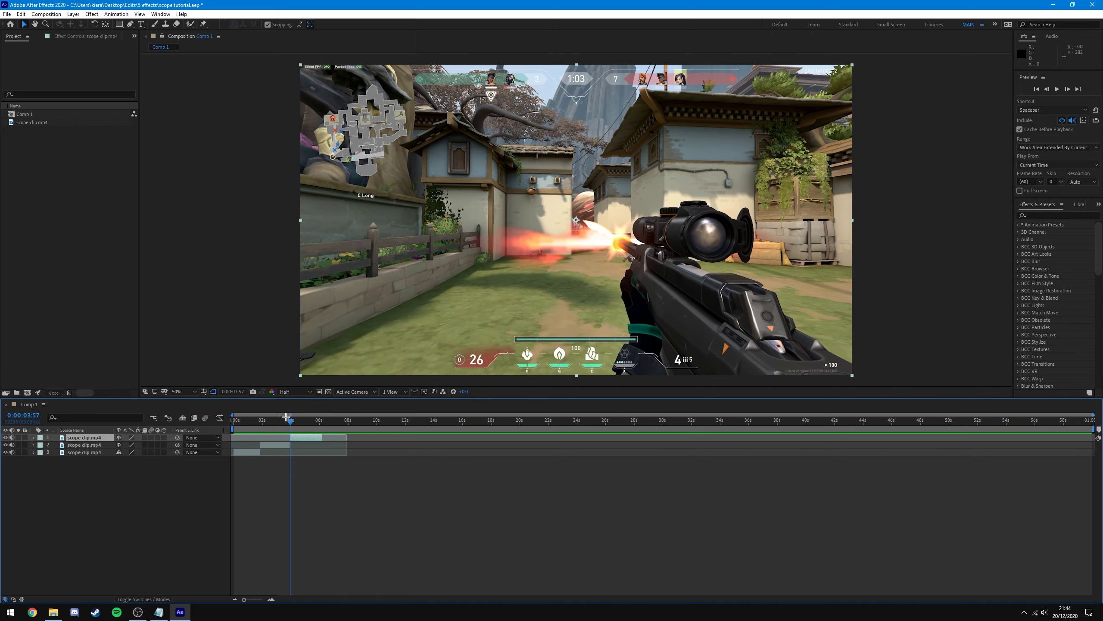
Go to 0:00:02:50 and select the middle segment that contains the scoped-in footage
mouse_move(287, 420)
left_mouse_down()
mouse_move(235, 422)
mouse_move(306, 433)
mouse_move(274, 421)
left_mouse_up()
left_click(283, 444)
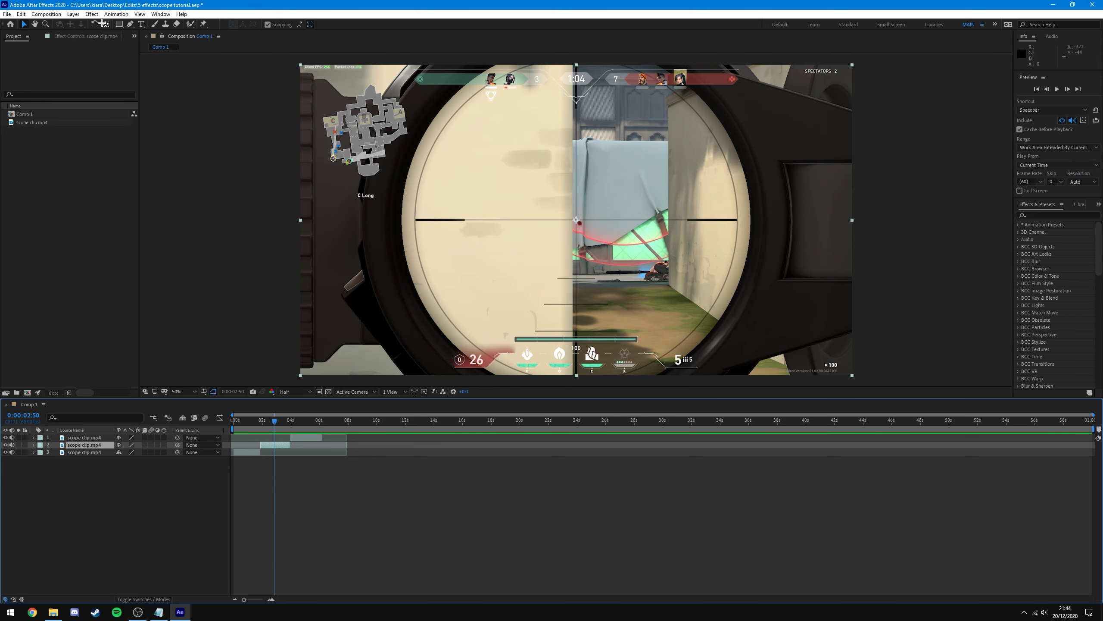
left_click(166, 15)
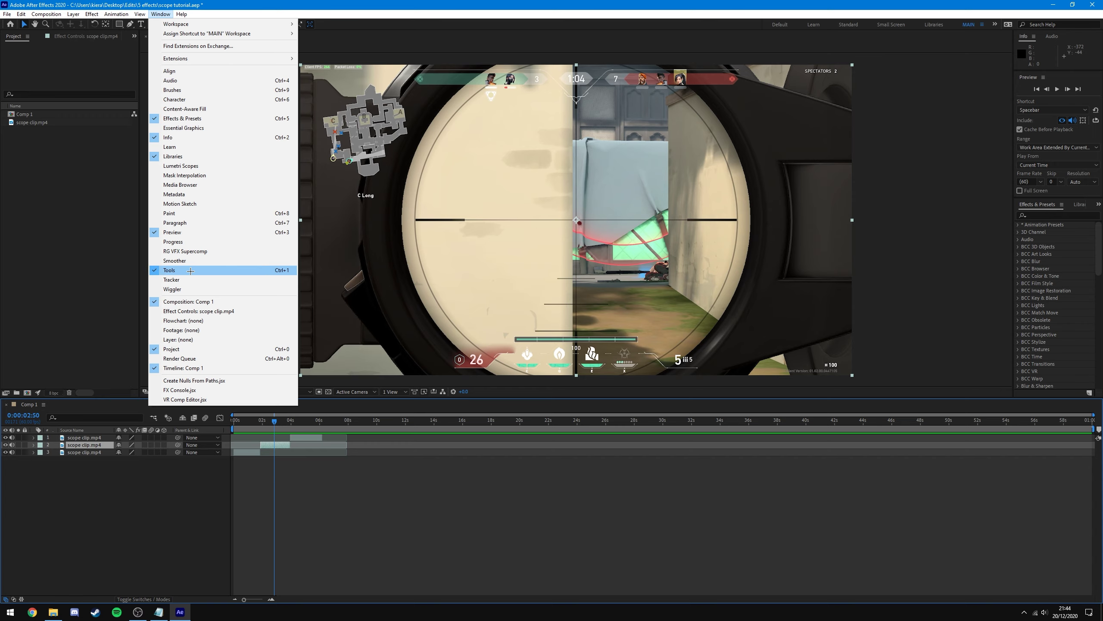
left_click(217, 270)
left_click(161, 14)
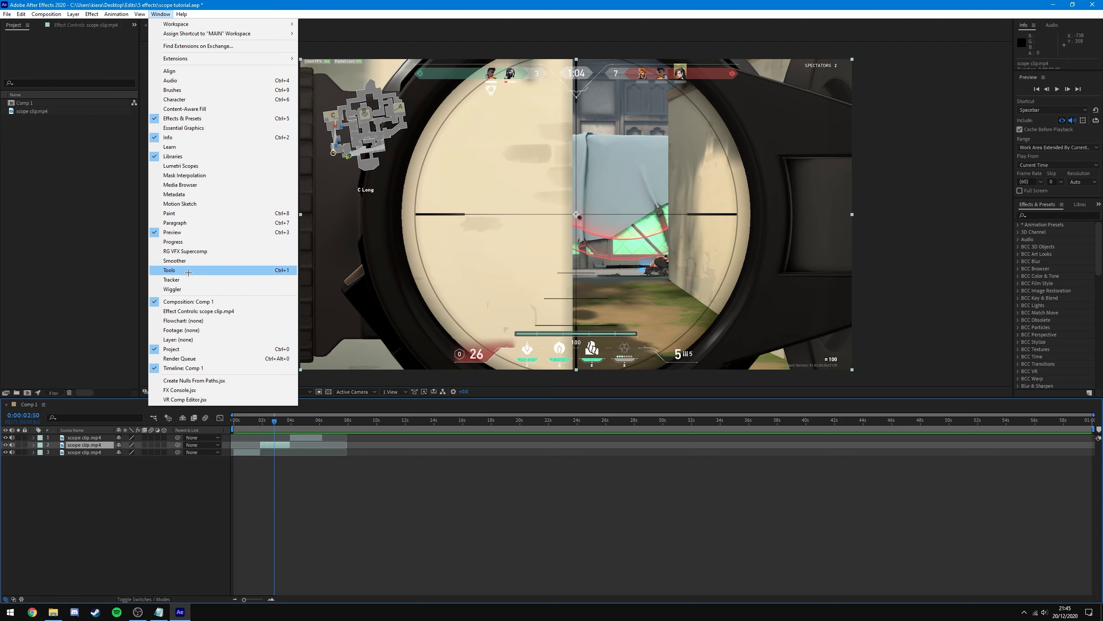
left_click(180, 269)
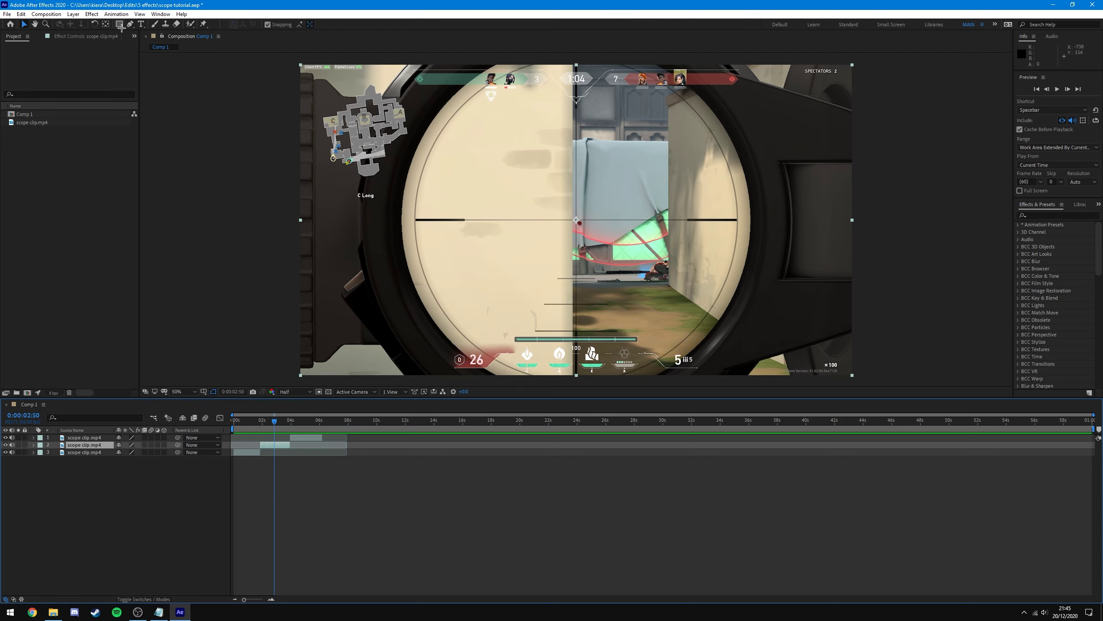
Draw a circular mask on the middle segment with the Ellipse Tool and center it over the scope's lens
left_click(120, 23)
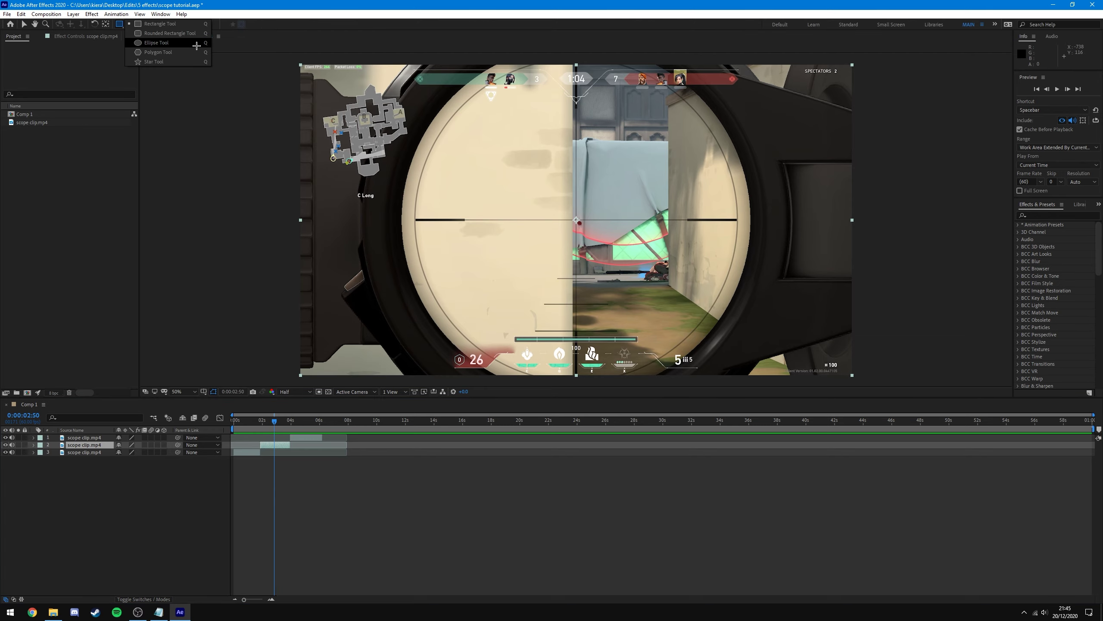
left_click(196, 46)
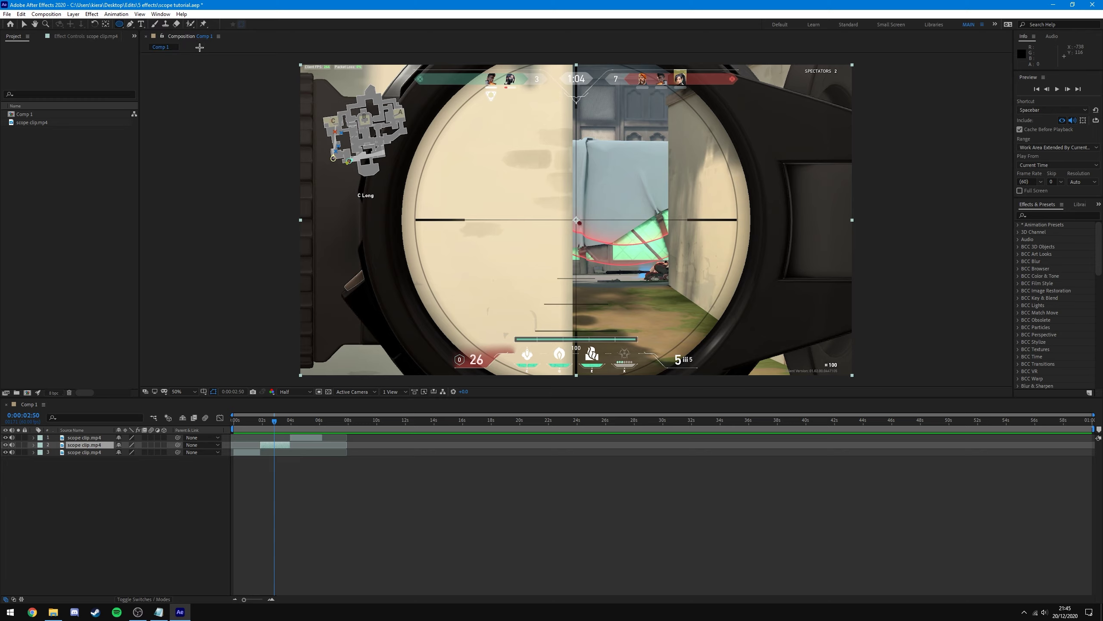
left_click(396, 99)
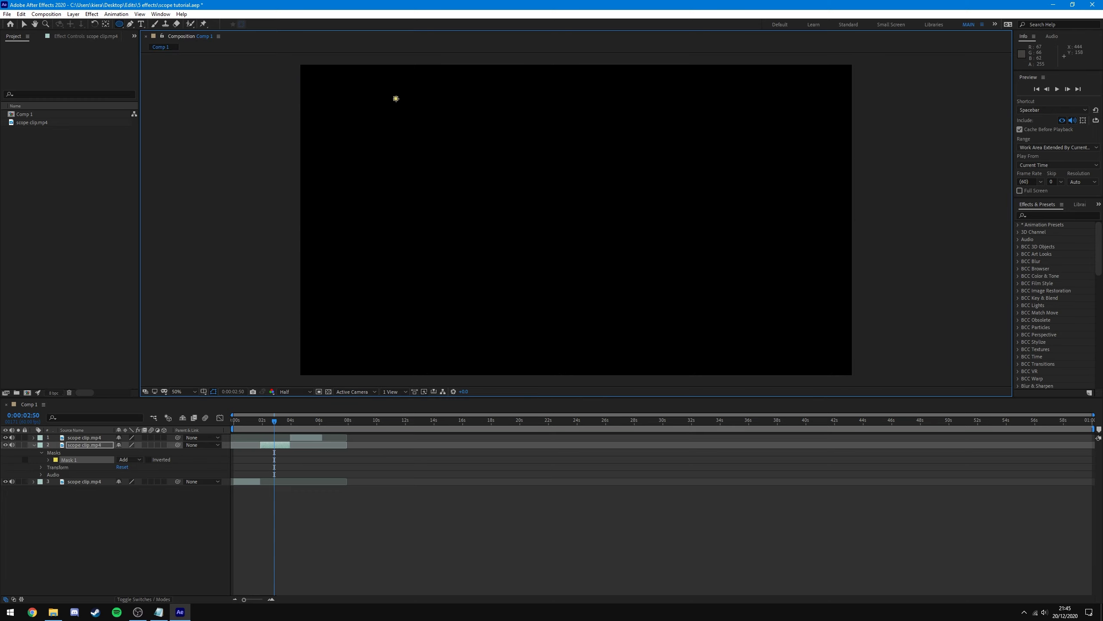
left_click_drag(396, 98, 542, 121)
left_click_drag(648, 197, 721, 240)
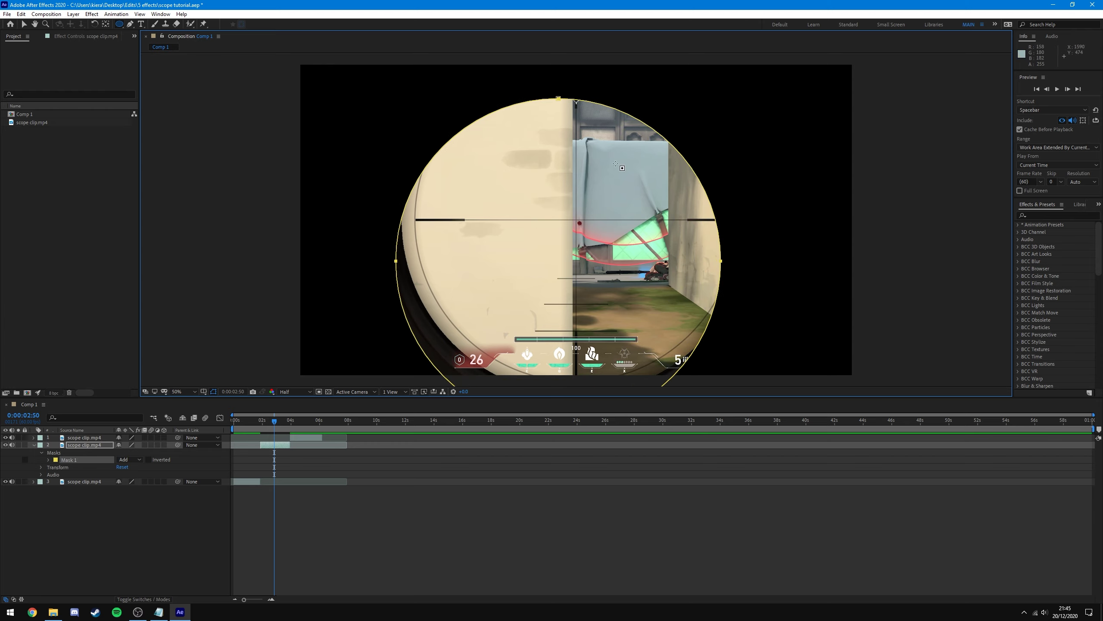
key("v")
left_click_drag(720, 235, 739, 193)
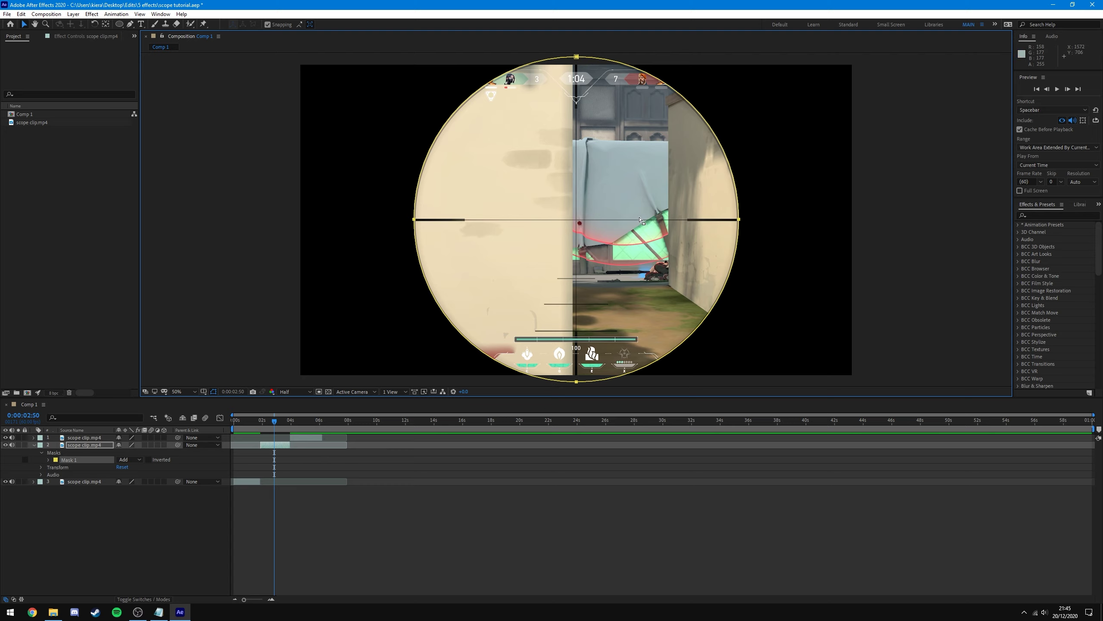
Scale the circular mask down proportionally to fit the lens, re-center it on the crosshair, and check the fit at other frames
key("ctrl+t")
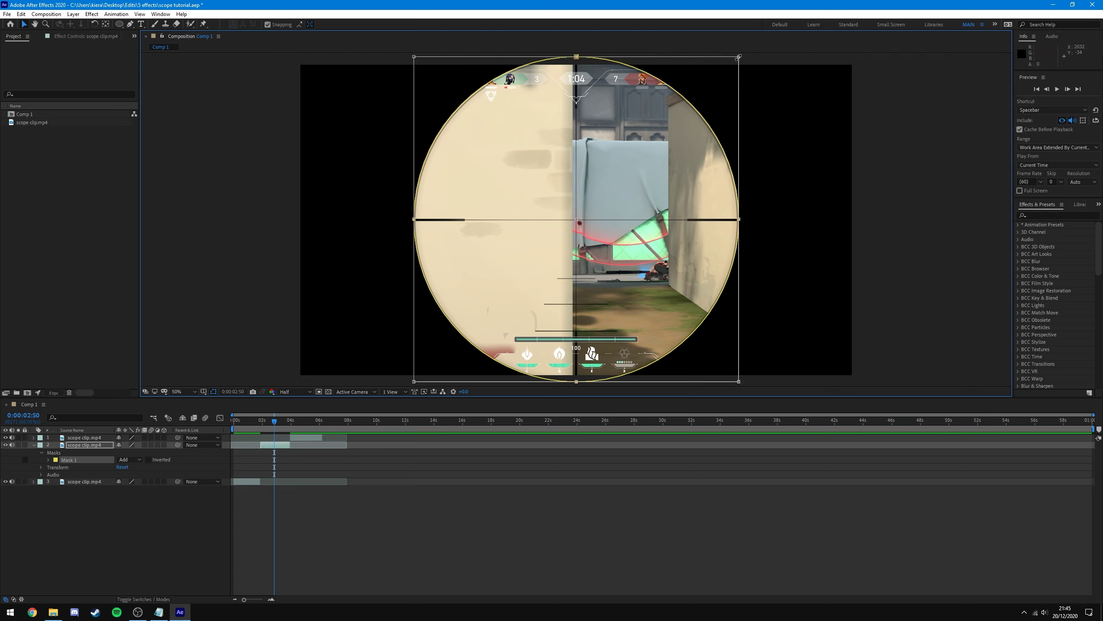
left_click_drag(737, 58, 887, 76)
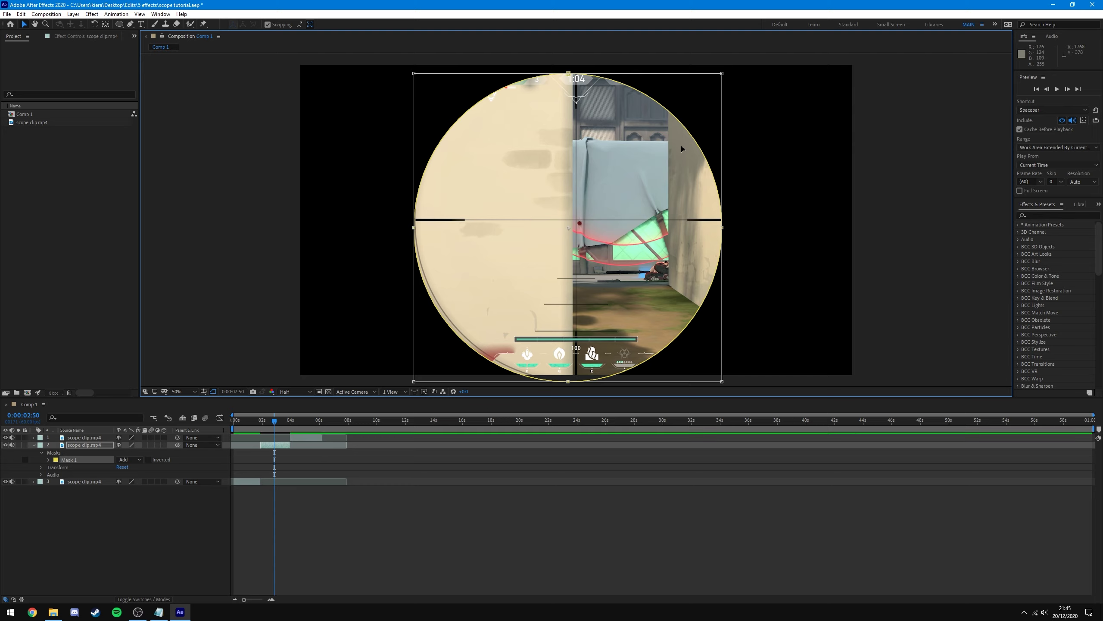
left_click_drag(697, 175, 704, 166)
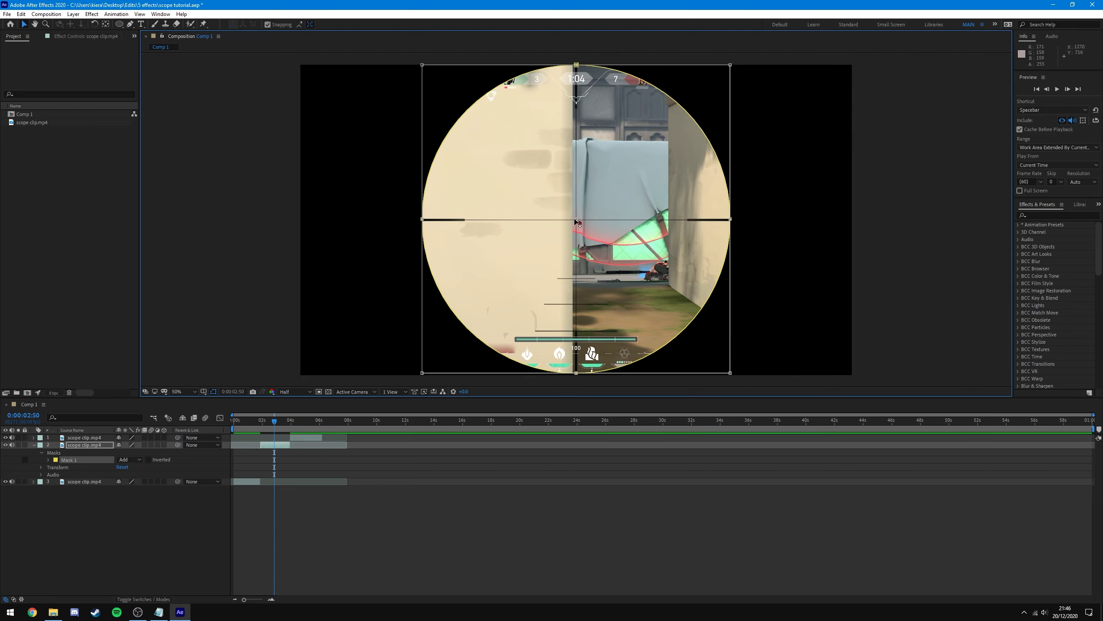
left_click_drag(703, 224, 704, 224)
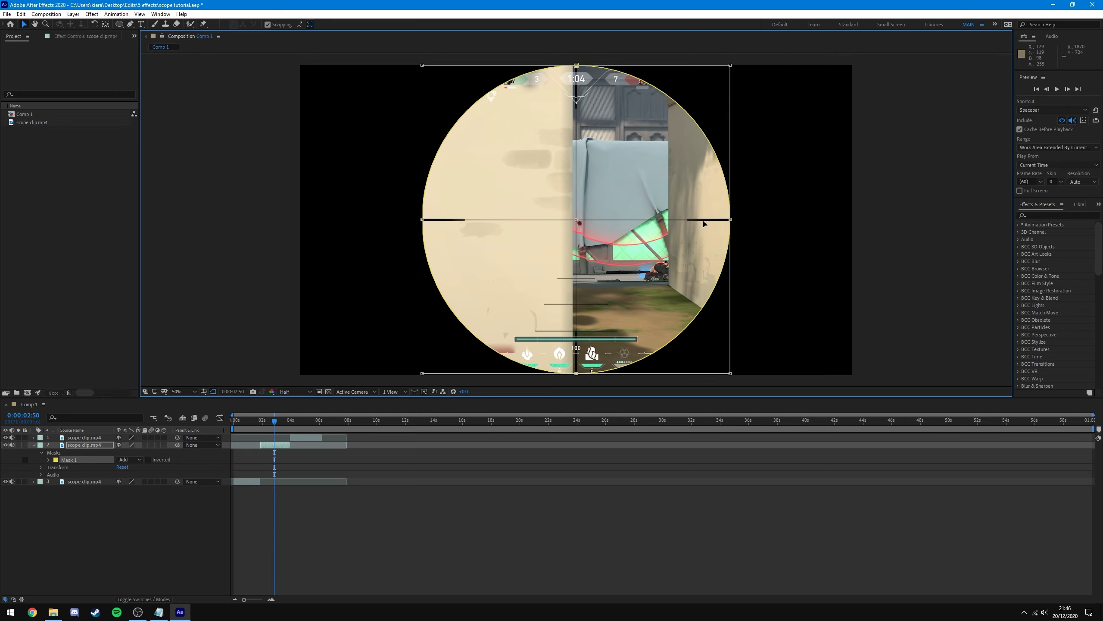
left_click(543, 526)
mouse_move(272, 415)
left_mouse_down()
mouse_move(260, 429)
mouse_move(305, 430)
mouse_move(284, 430)
left_mouse_up()
left_click(277, 421)
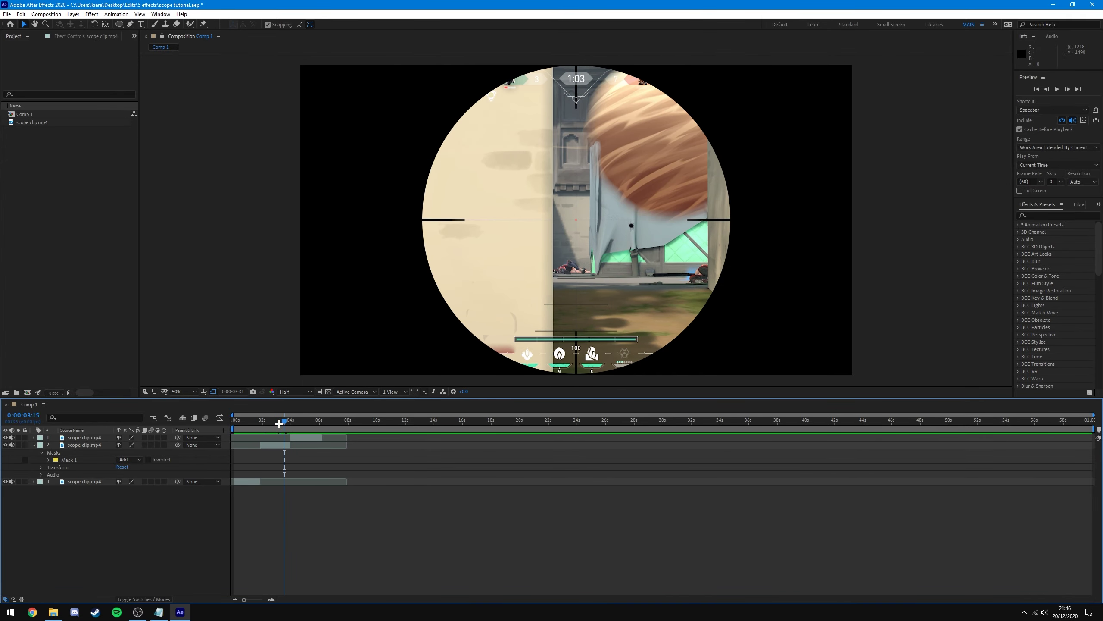
Try feathering the edge of the lens mask by about 66 pixels and set its Mask Feather back to 0
left_click(69, 459)
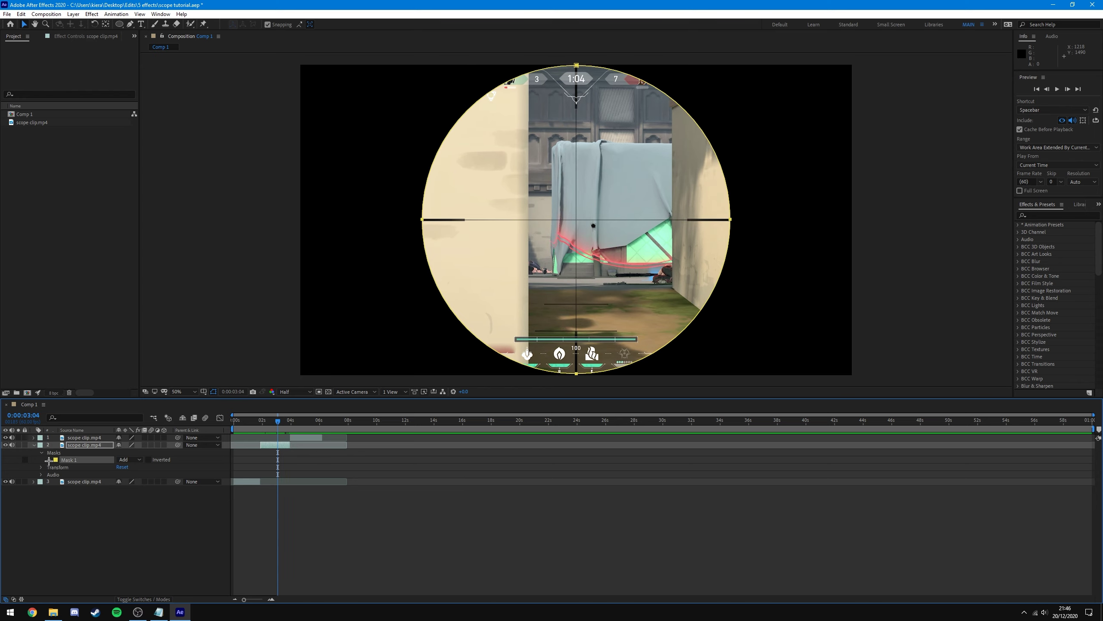
left_click(49, 460)
left_click_drag(132, 477, 172, 483)
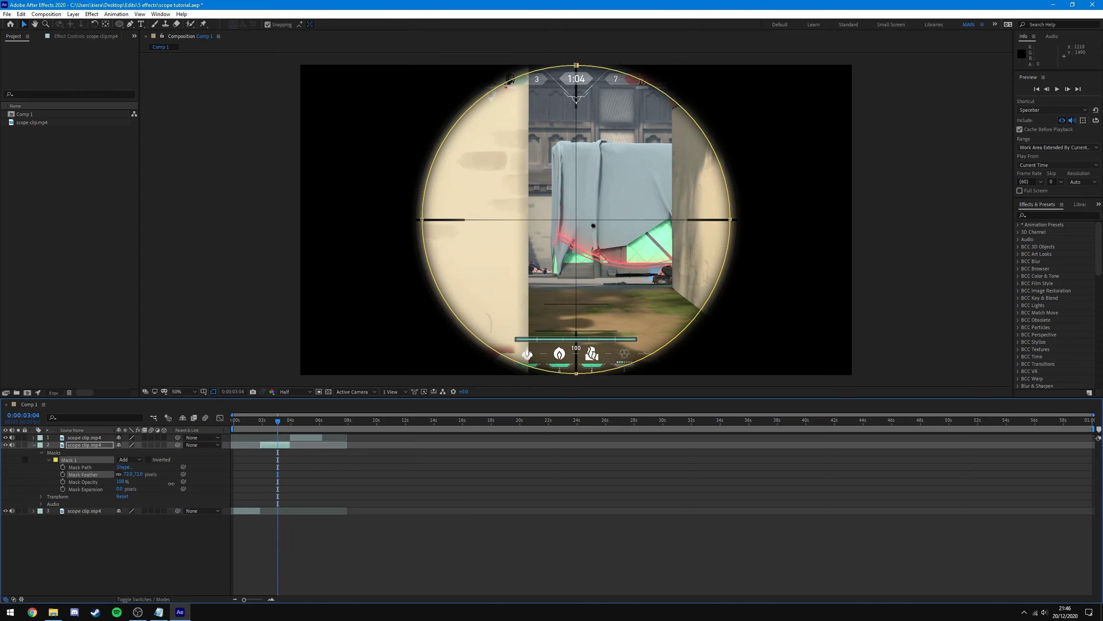
left_click(377, 529)
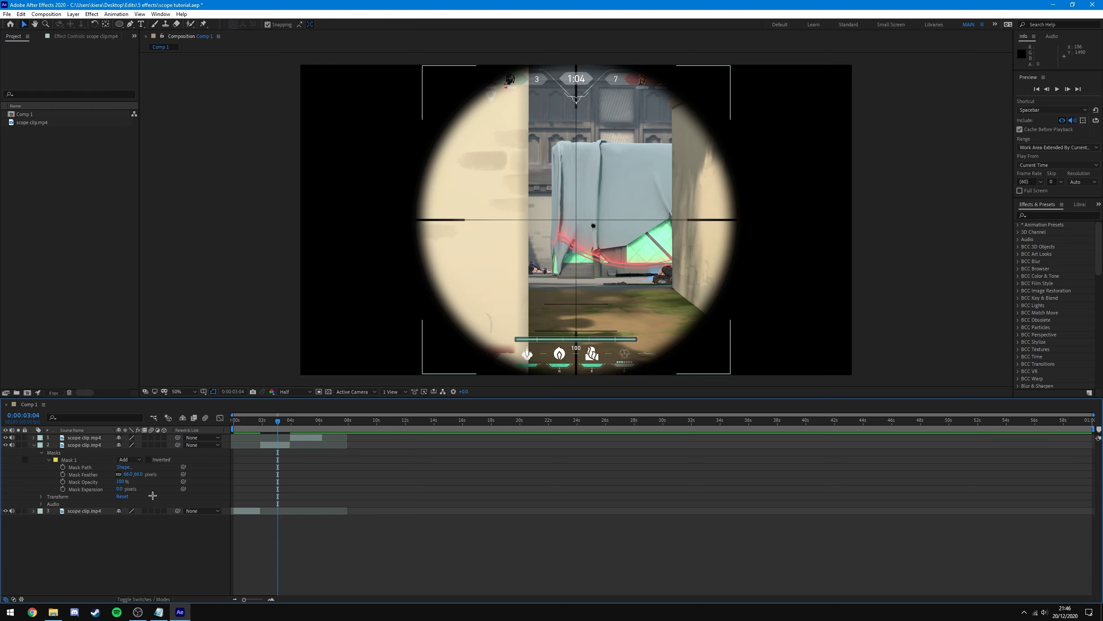
left_click(137, 474)
type("0")
key("Return")
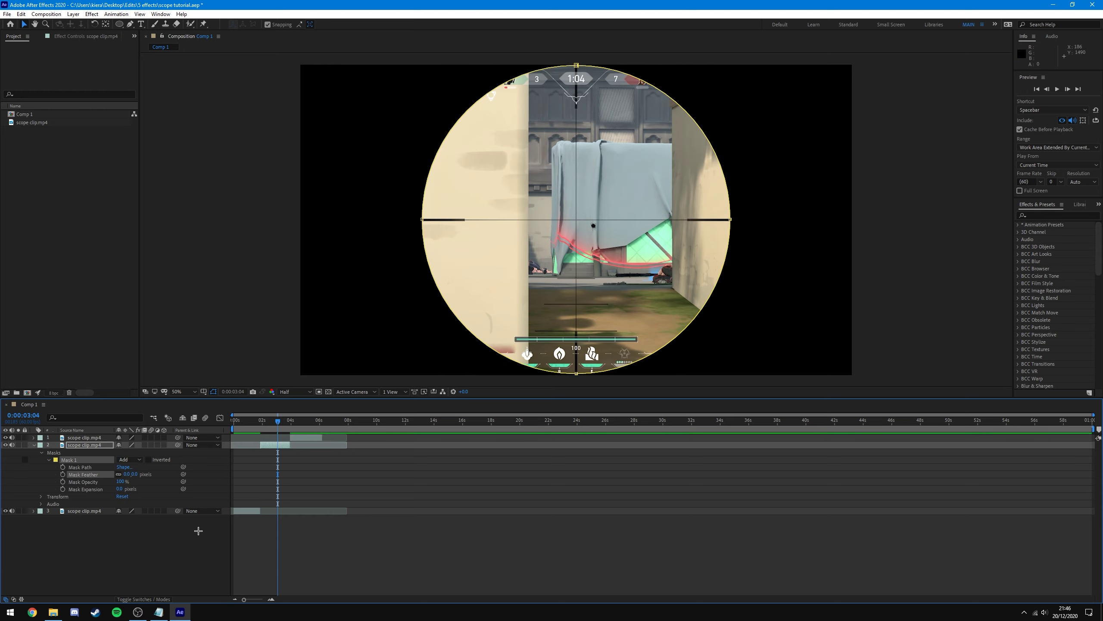
left_click(544, 320)
left_click(217, 382)
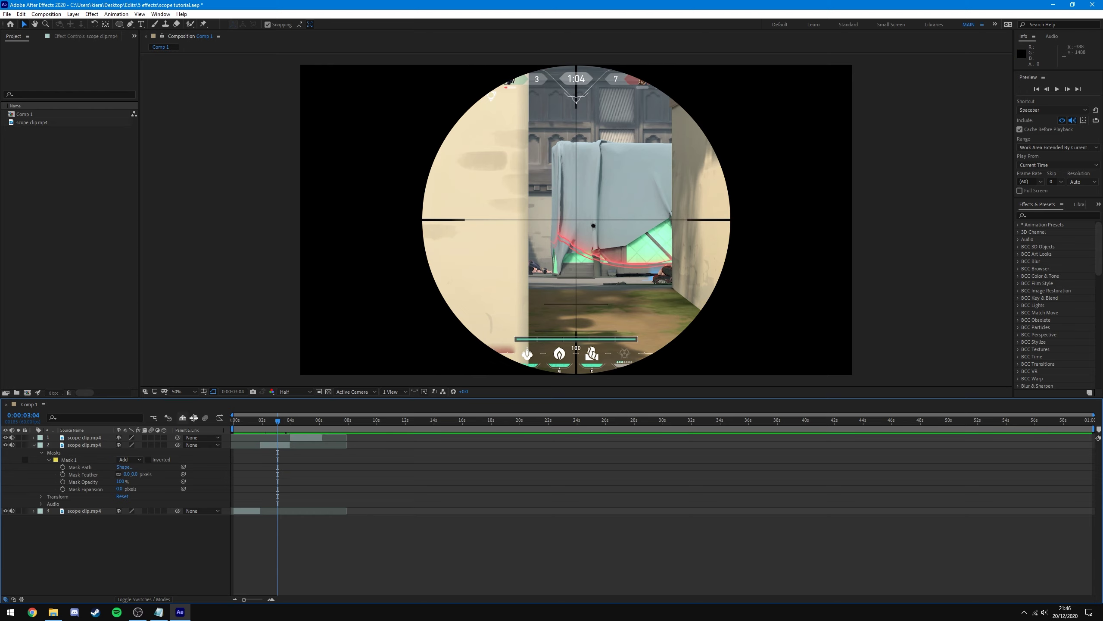
Make the masked middle segment a 3D layer, and undo a trial adjustment made with its 3D gizmo
left_click(277, 421)
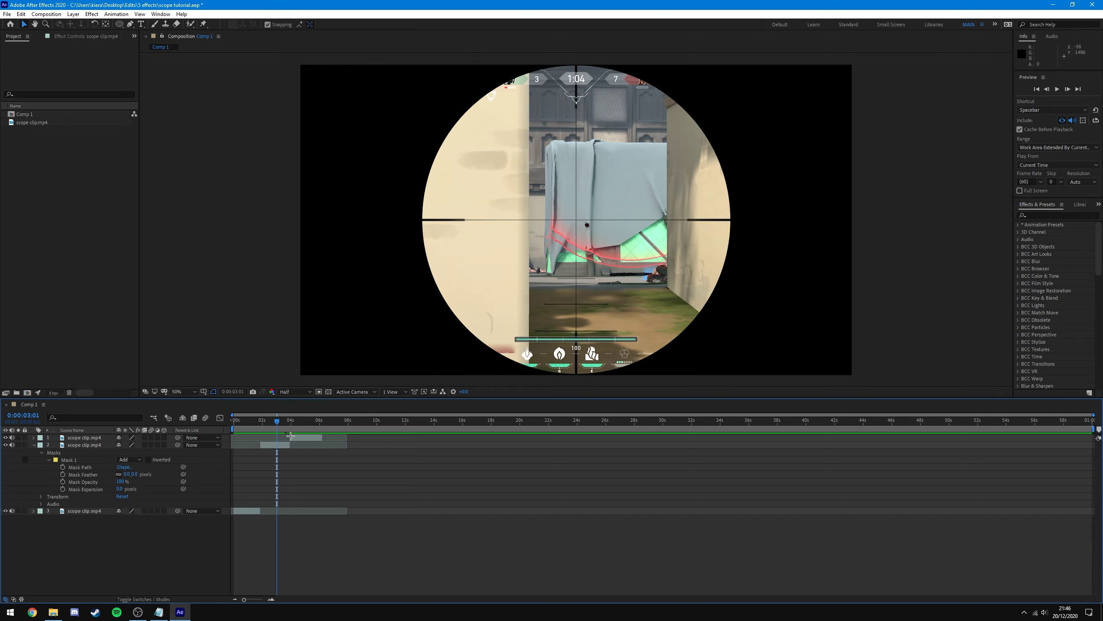
left_click(291, 435)
left_click(164, 445)
left_click(99, 453)
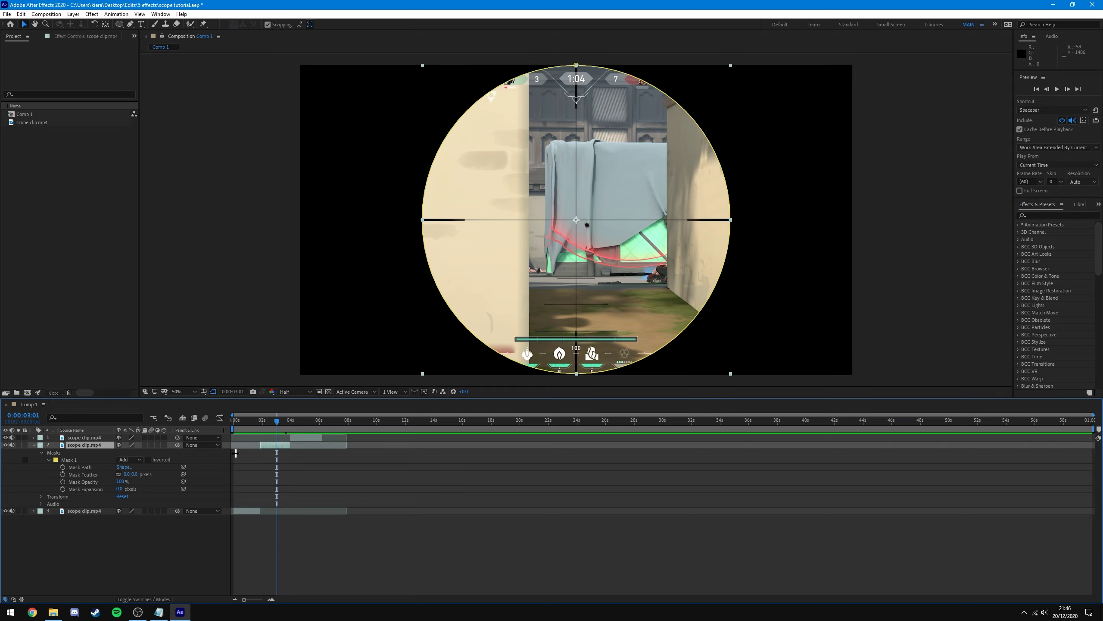
left_click(164, 445)
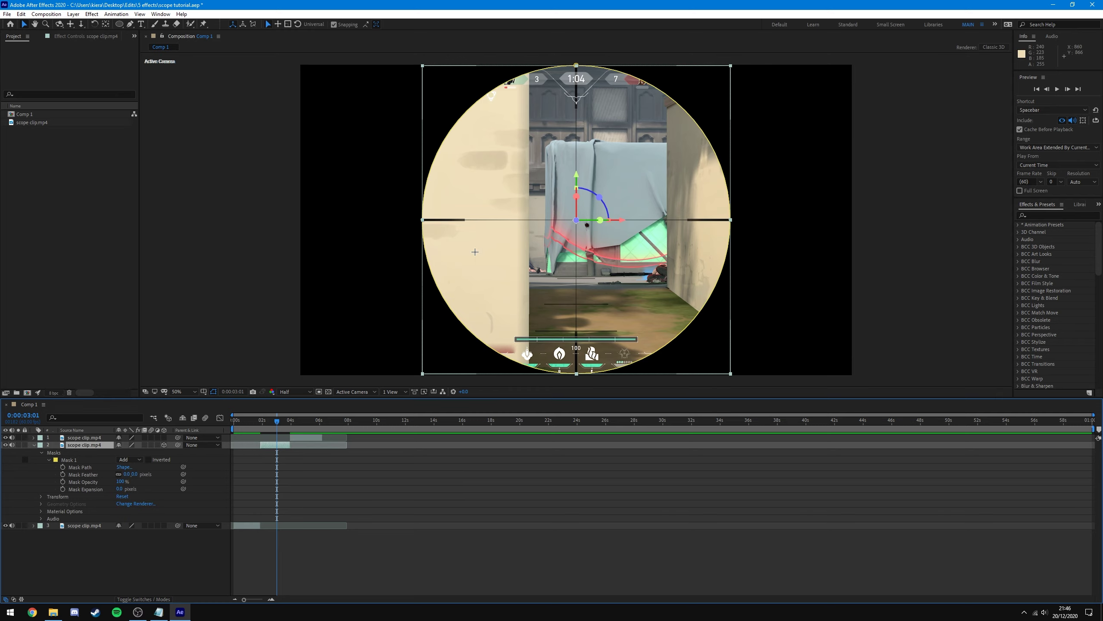
left_click_drag(600, 221, 468, 244)
key("ctrl+z")
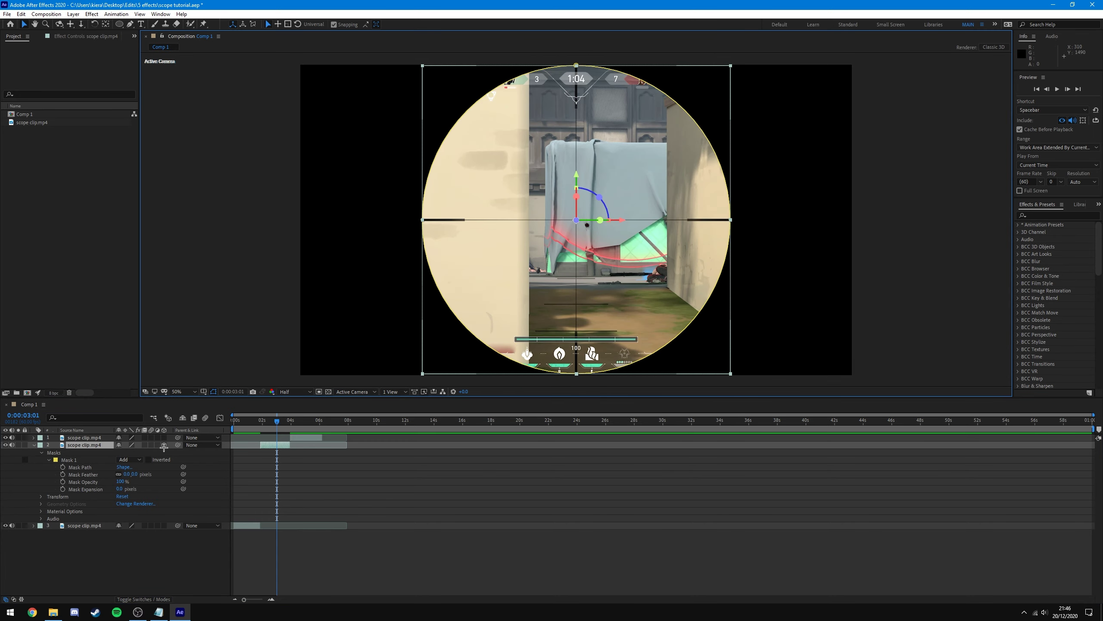
left_click(157, 554)
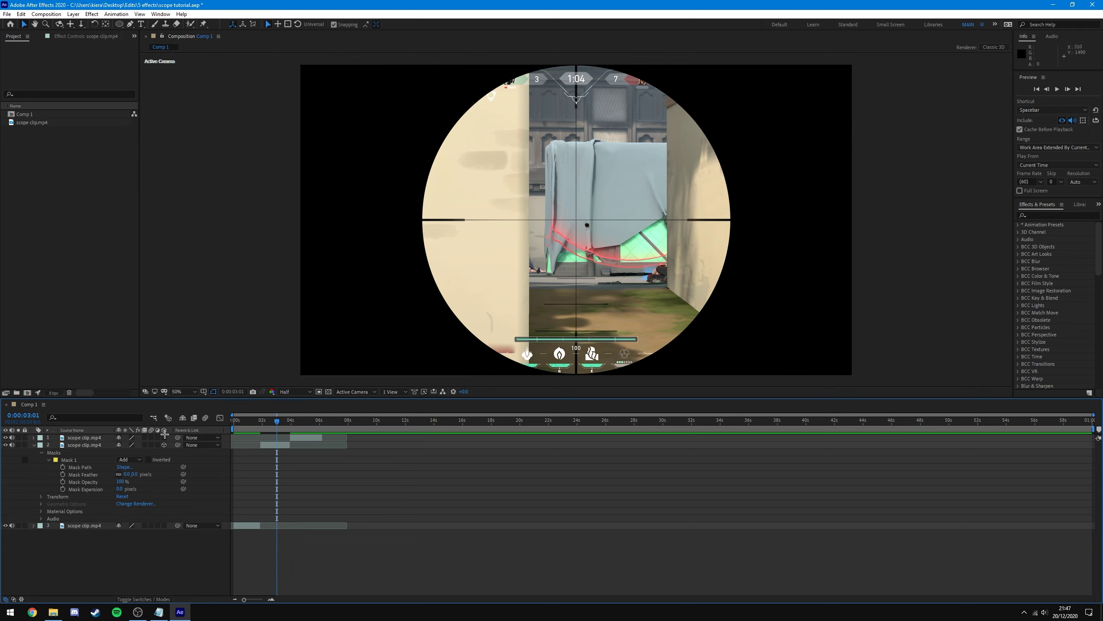
At 0:00:01:52, the start of the masked segment, scale the layer to 45% and tilt it with the X, Y and Z rotations
left_click(283, 446)
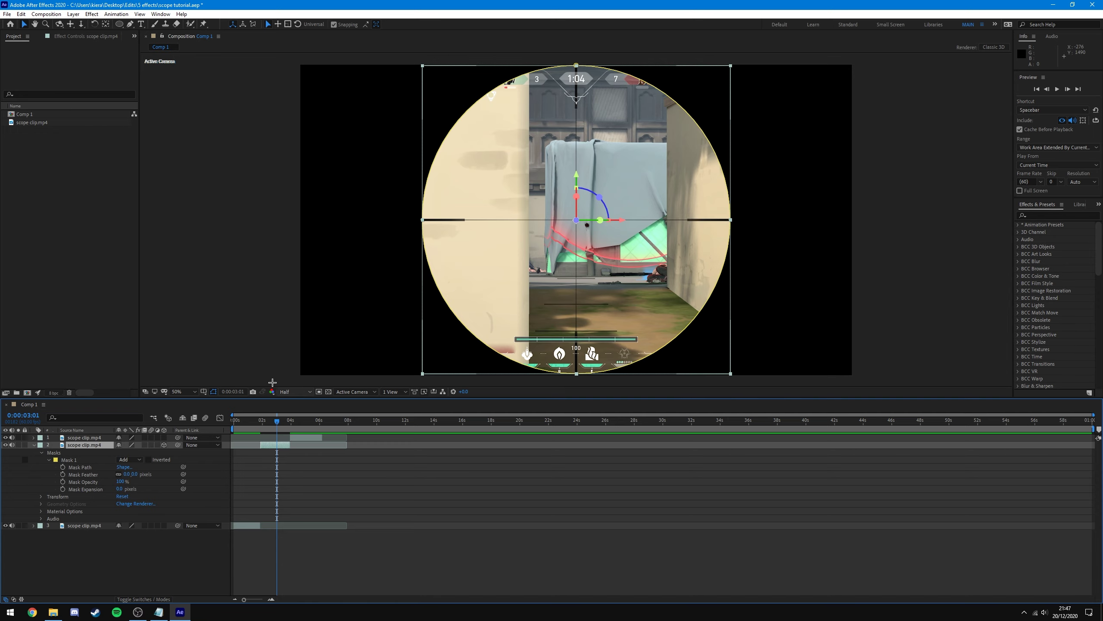
left_click(301, 497)
key("equal")
key("equal")
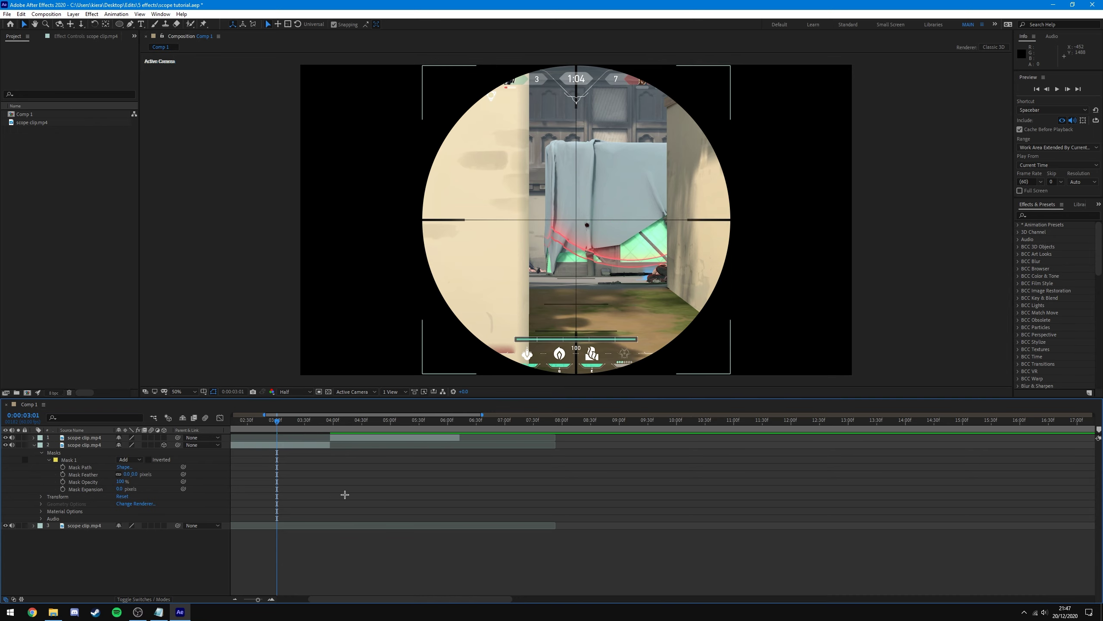
left_click_drag(327, 599, 293, 599)
left_click_drag(406, 421, 340, 421)
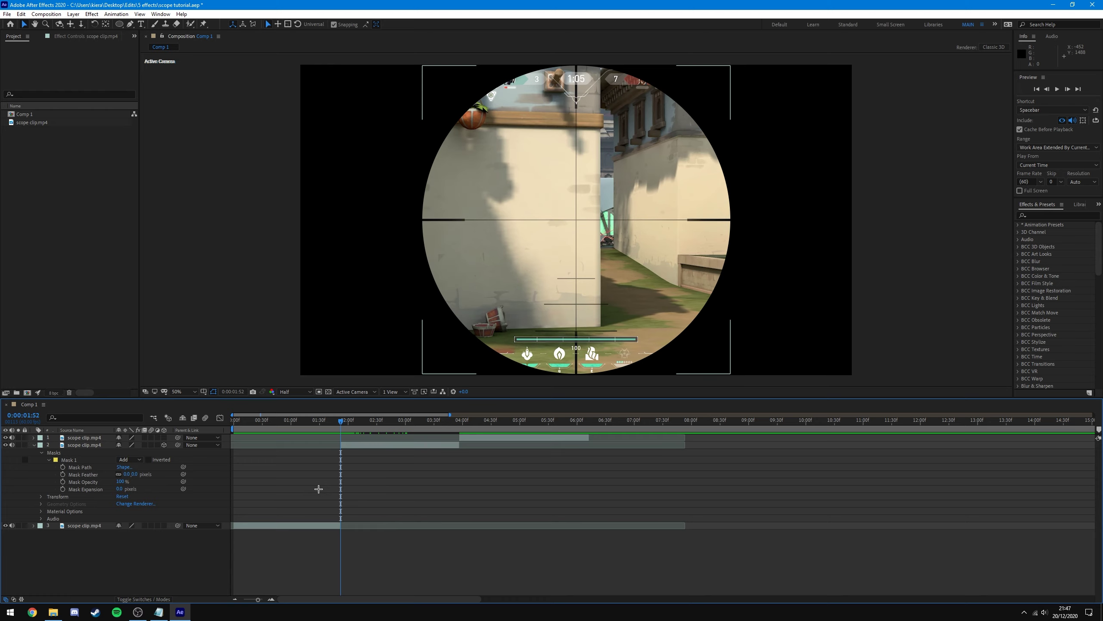
left_click(41, 496)
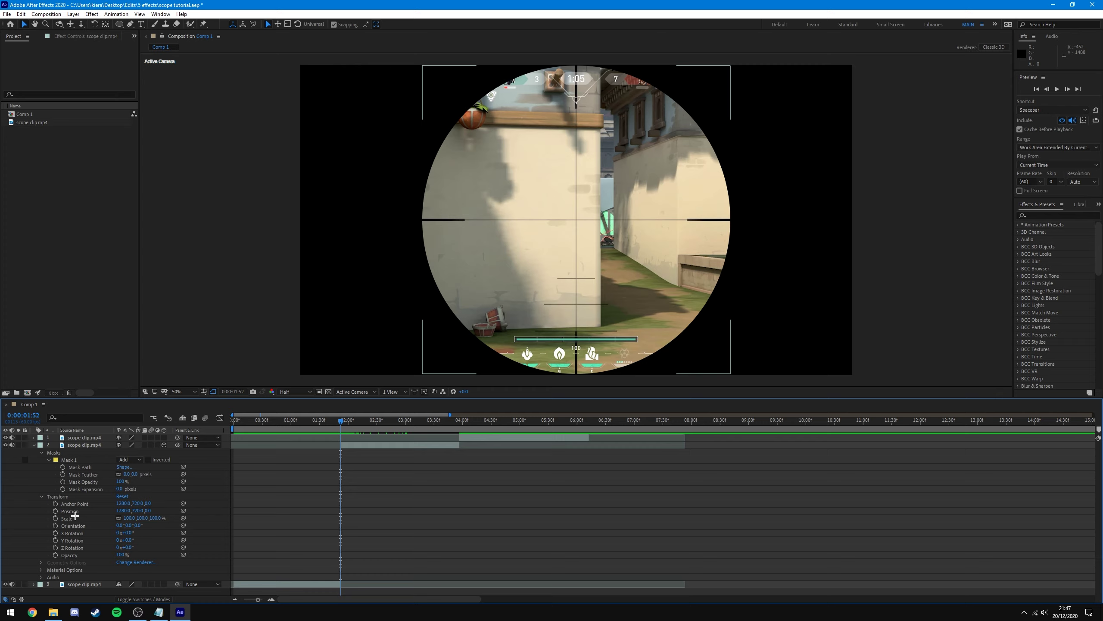
left_click_drag(160, 521, 127, 537)
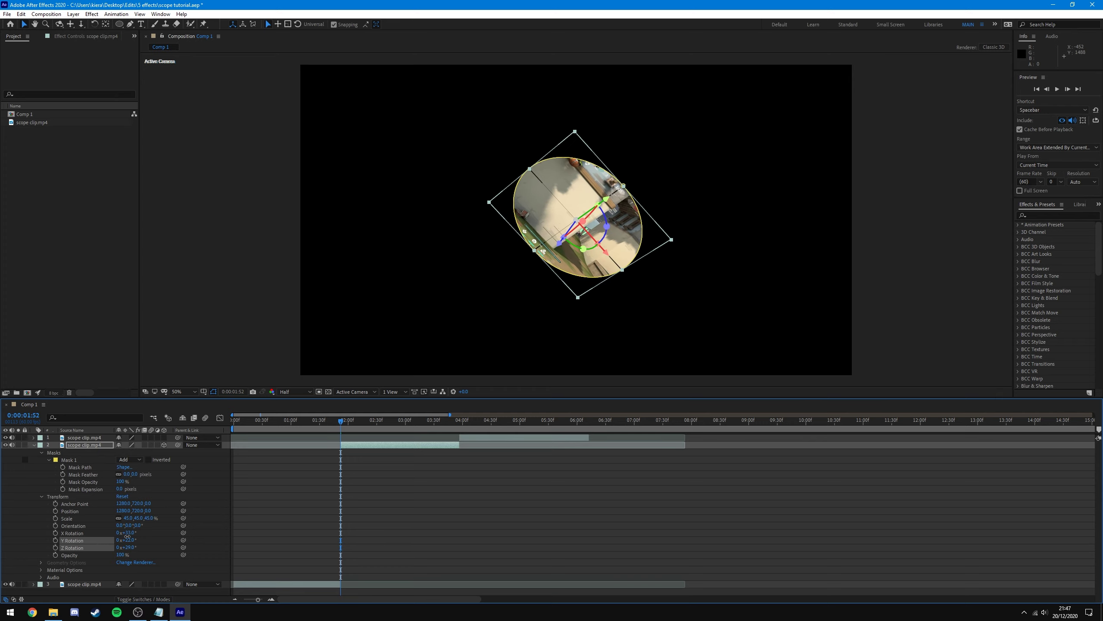